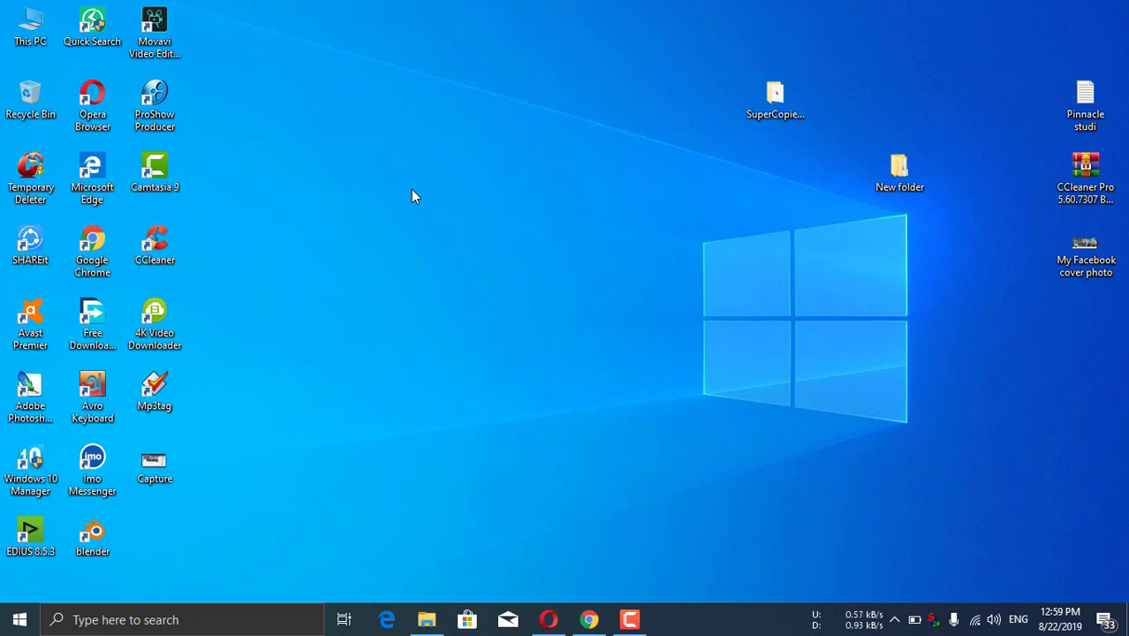
Step: Switch to Google Chrome and search Google for "super copy 2"
click(588, 619)
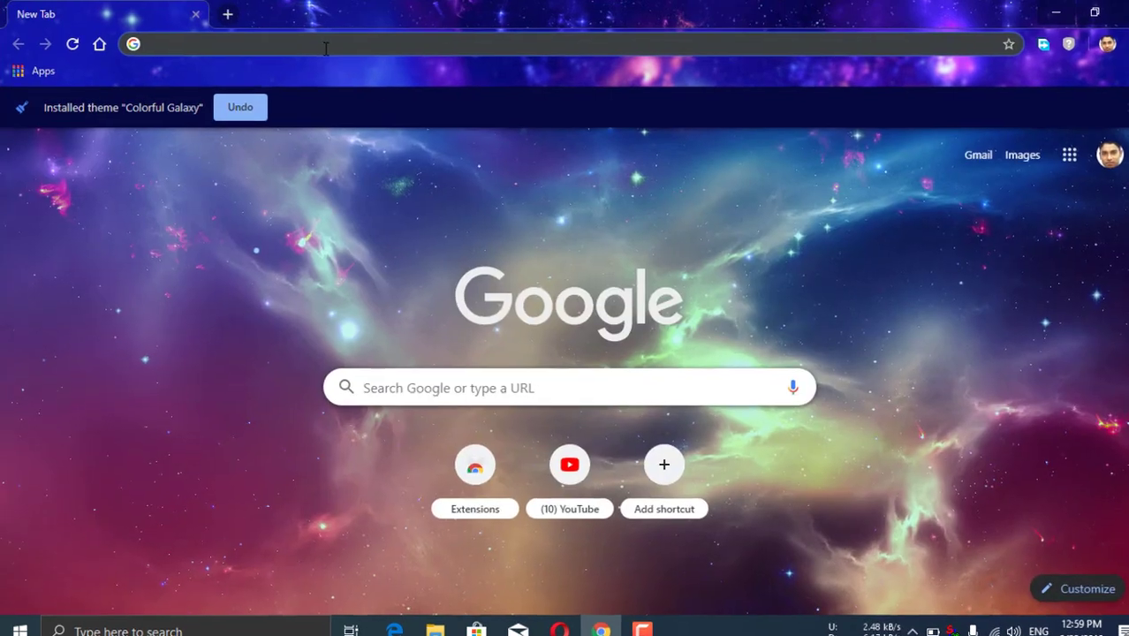
text(supe)
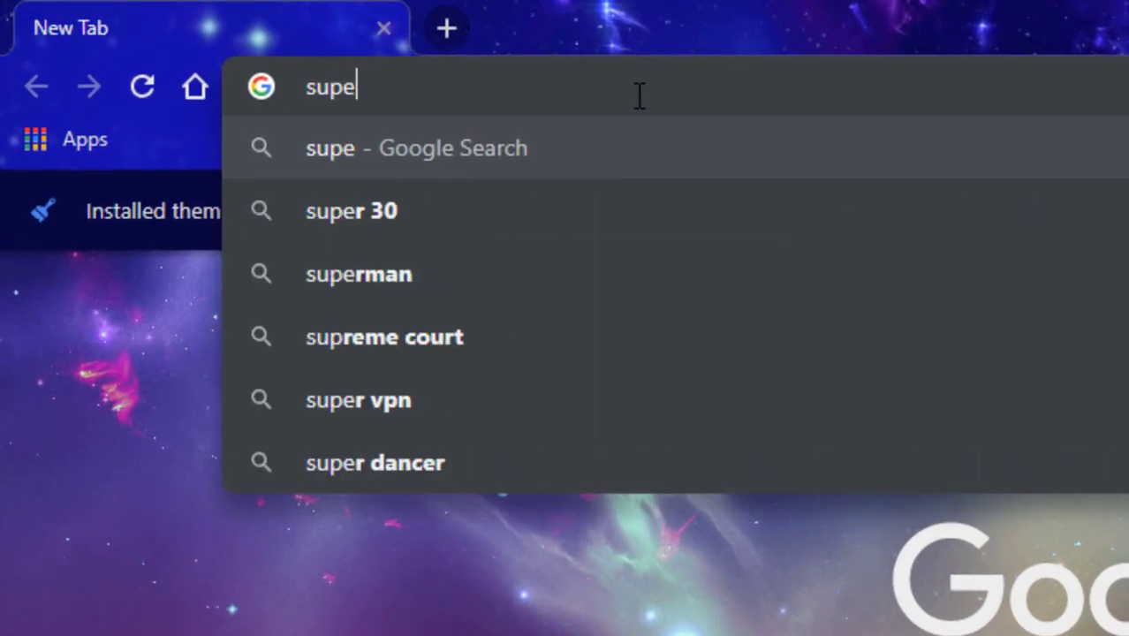
text(r copy )
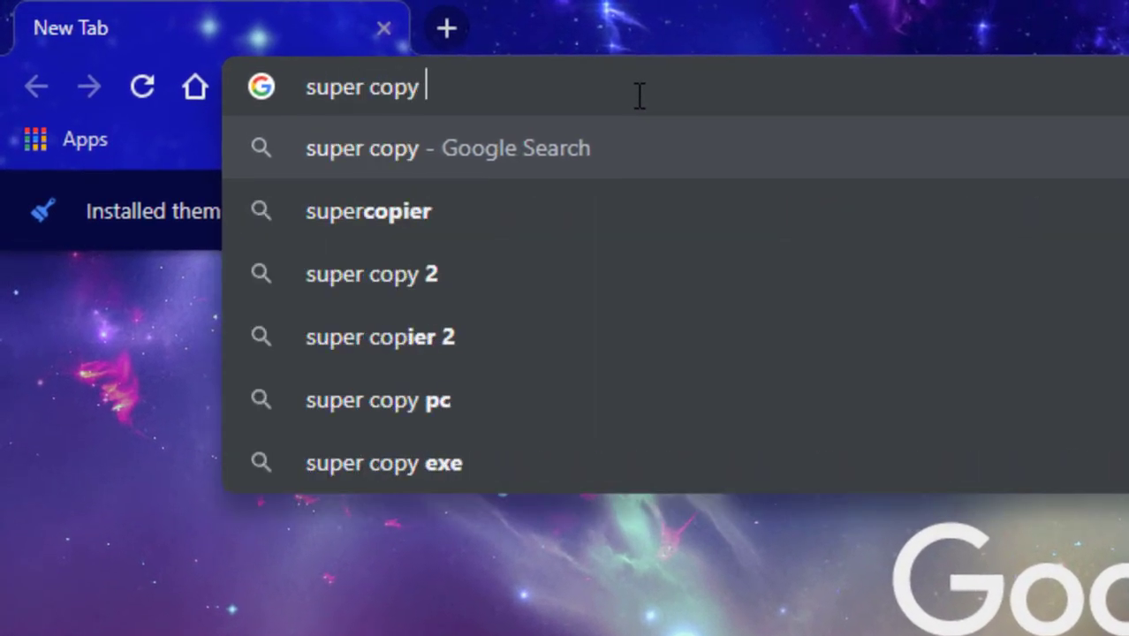
text(2)
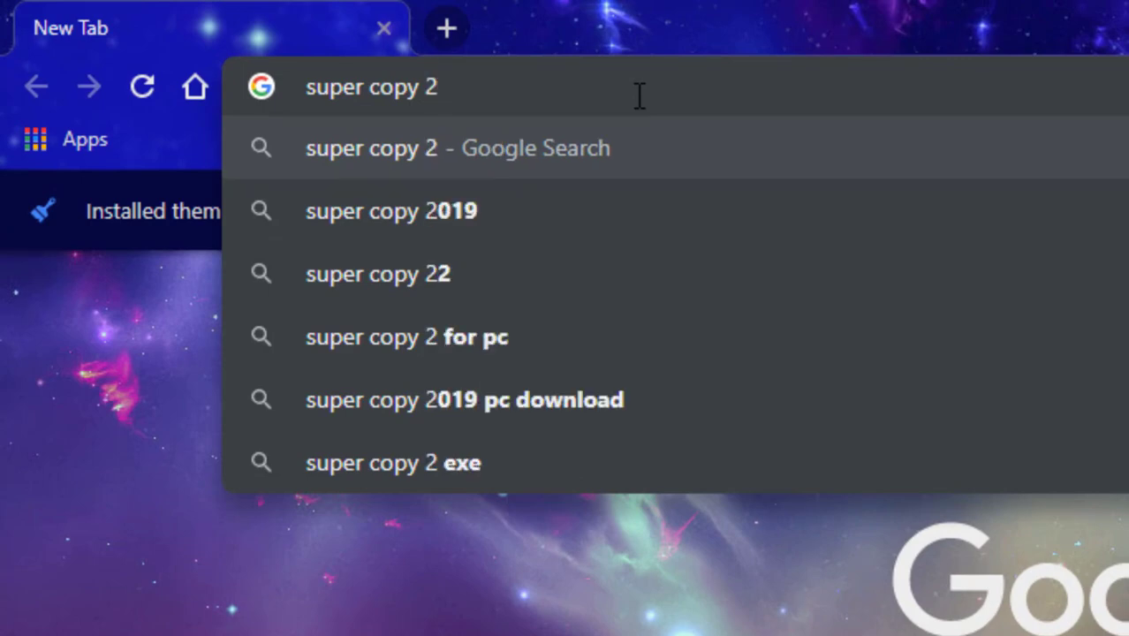
key(Return)
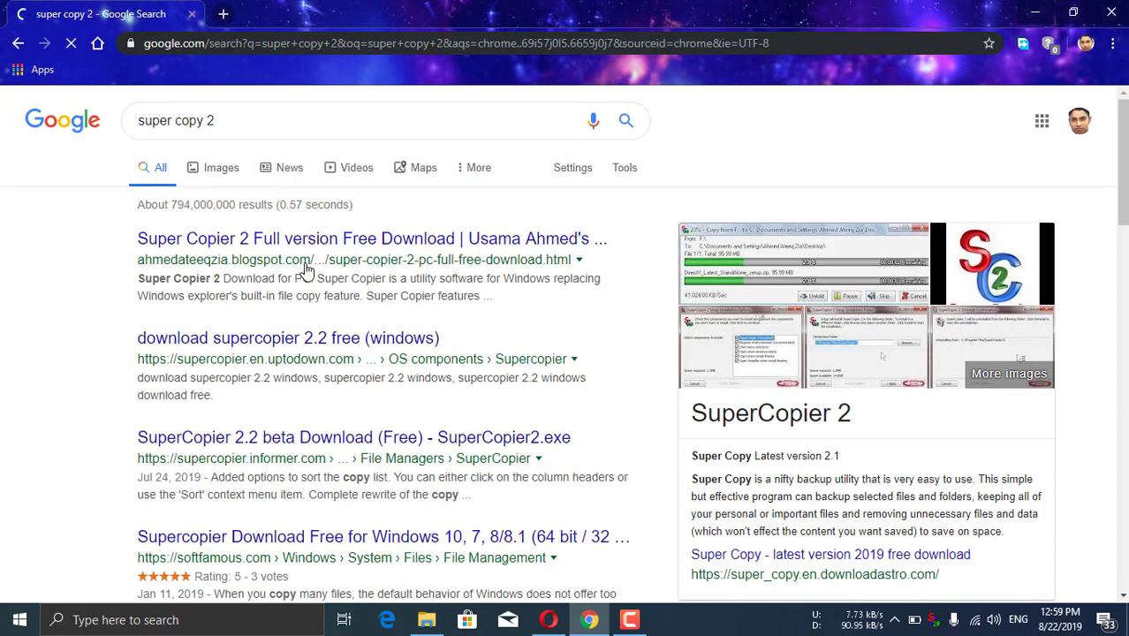
Step: Examine the Google results for SuperCopier download pages
scroll(324, 348, down, 2)
scroll(324, 342, down, 1)
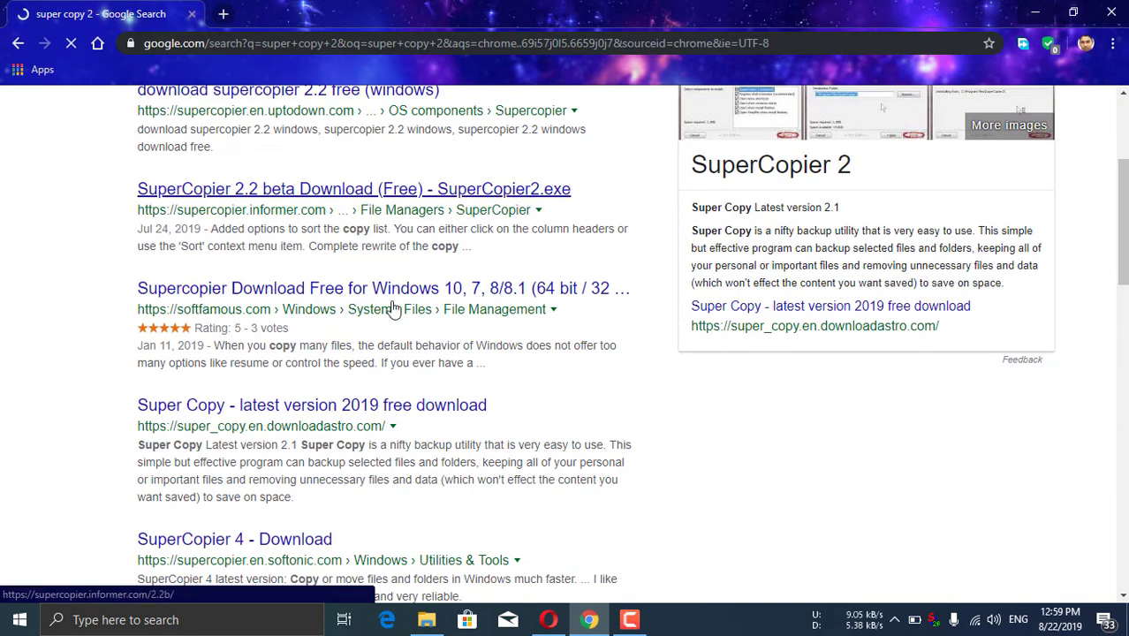
scroll(360, 337, down, 1)
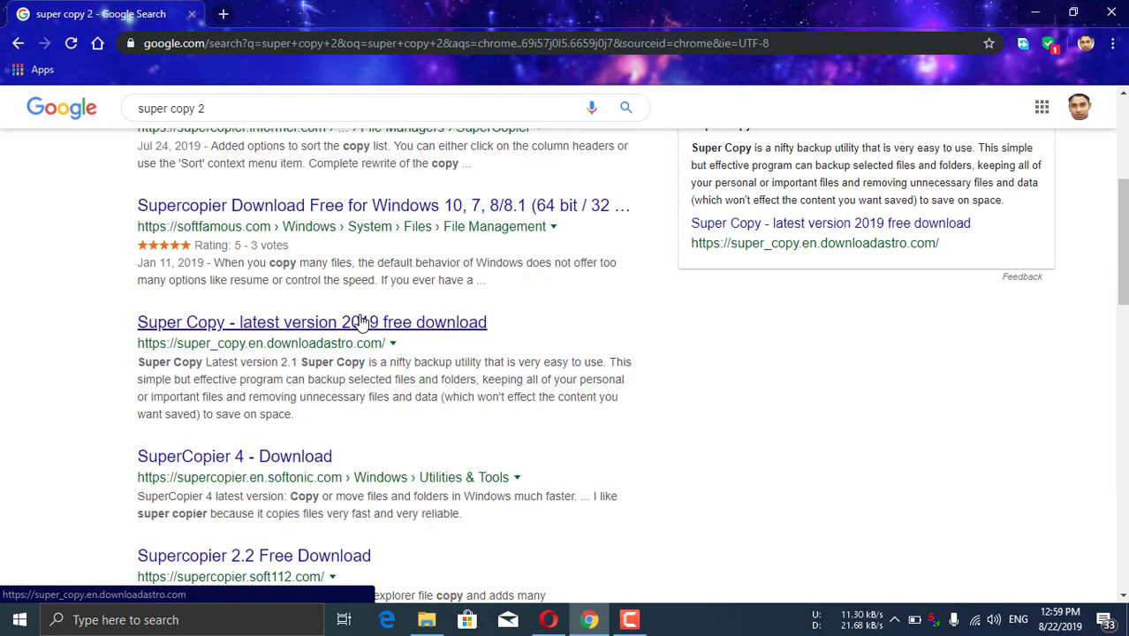
scroll(408, 300, down, 3)
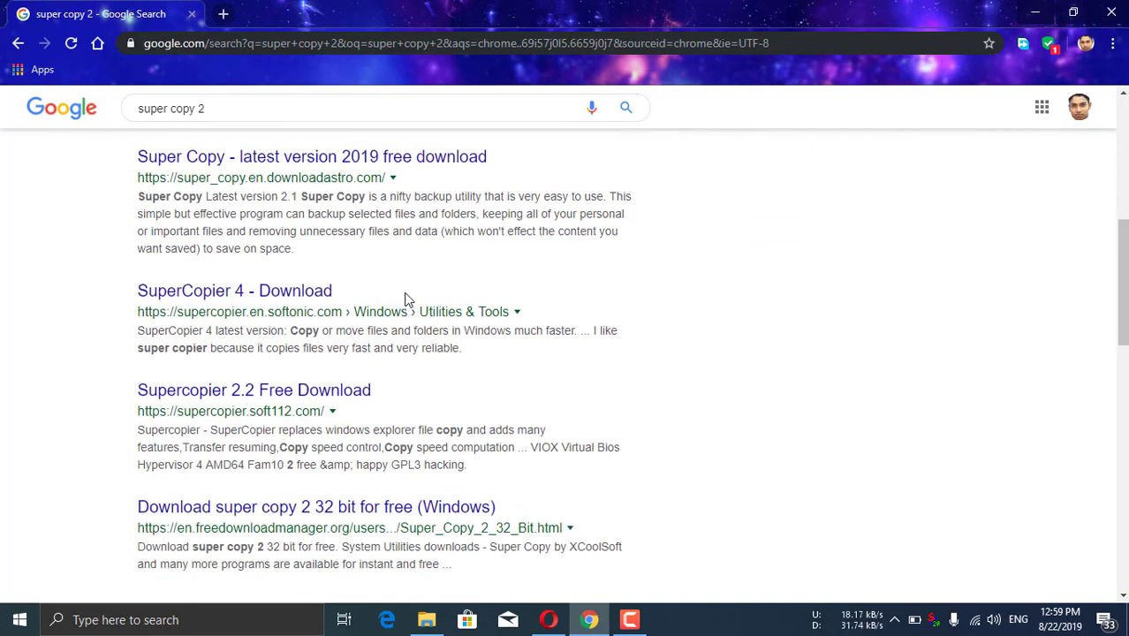
scroll(426, 321, down, 1)
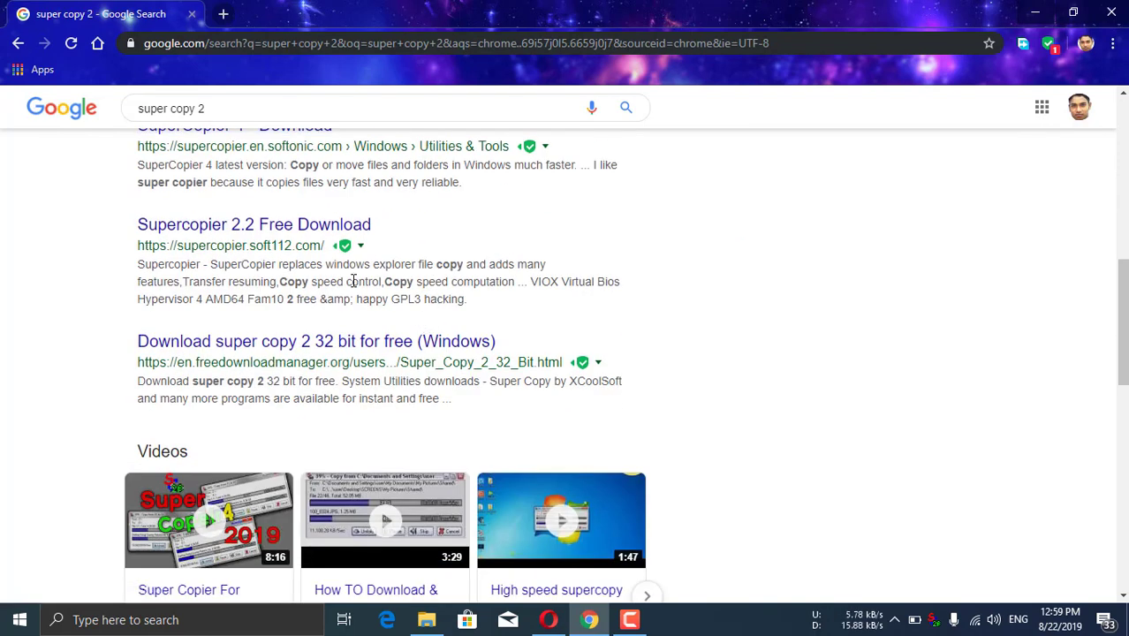
scroll(482, 309, up, 3)
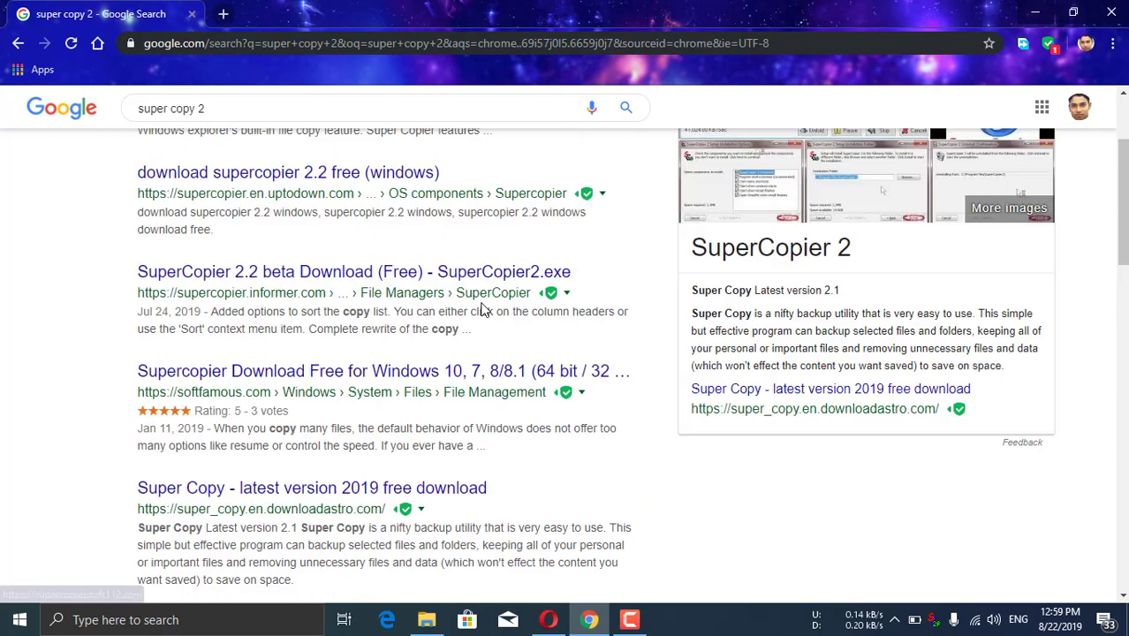
scroll(482, 309, up, 2)
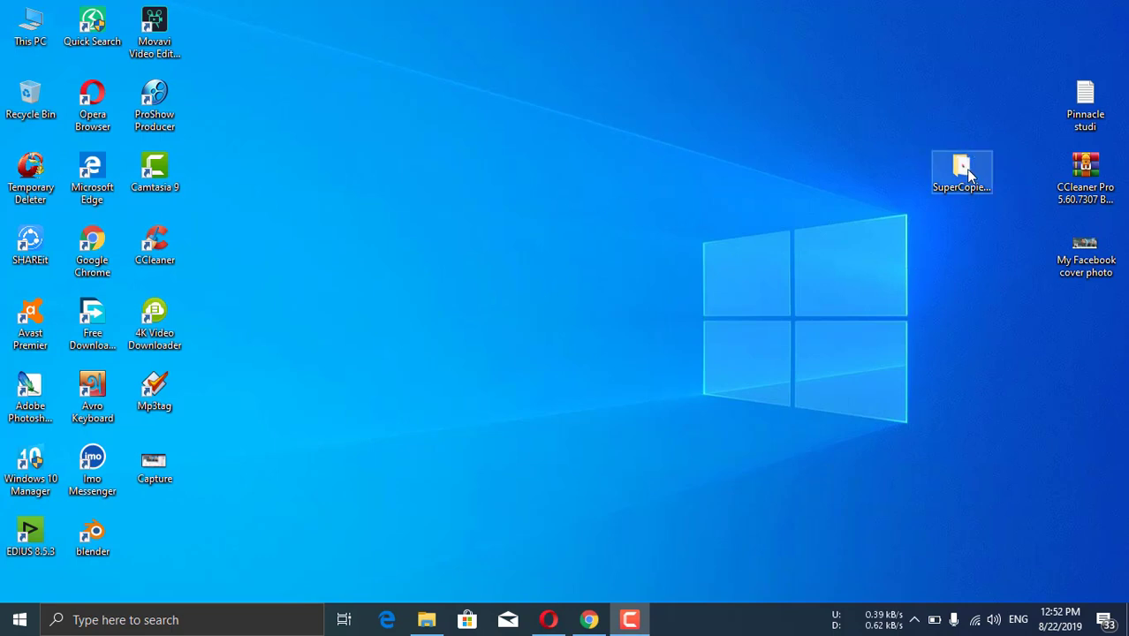
Step: Reposition the SuperCopier22beta folder on the desktop, then open it and run the SuperCopier22beta installer with permission to make changes
drag(967, 174, 767, 90)
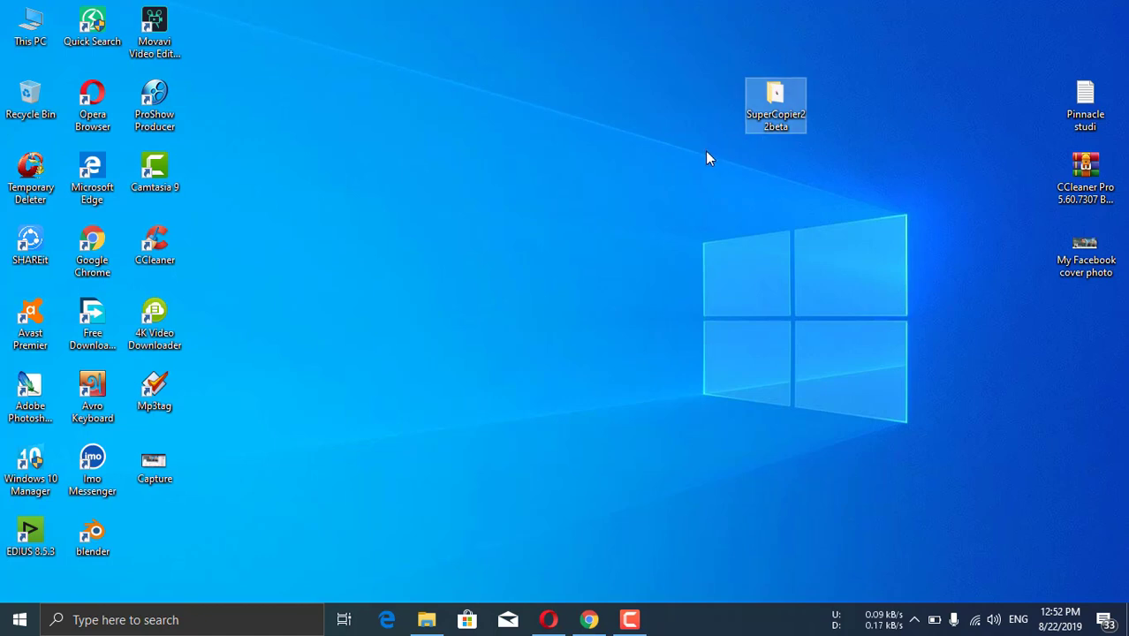
click(606, 141)
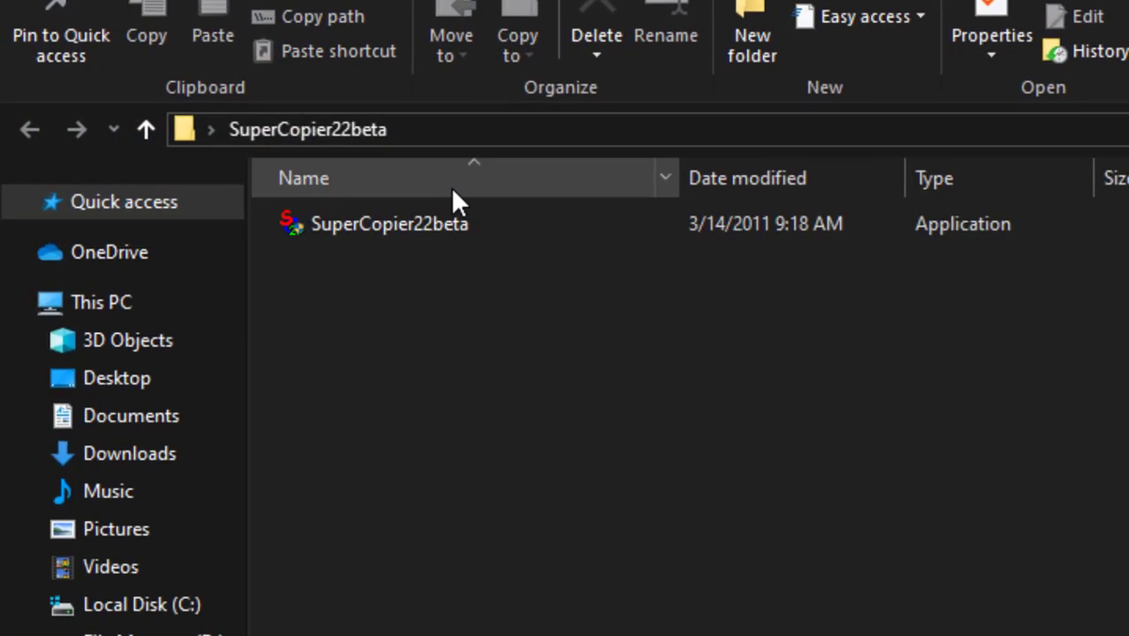
click(461, 221)
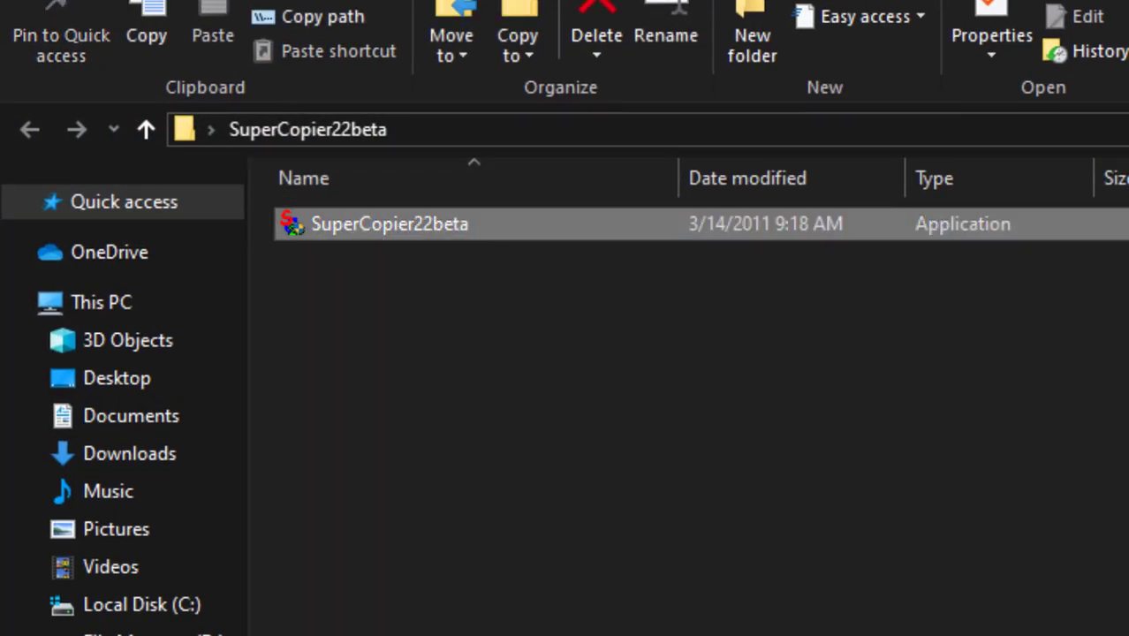
double_click(469, 222)
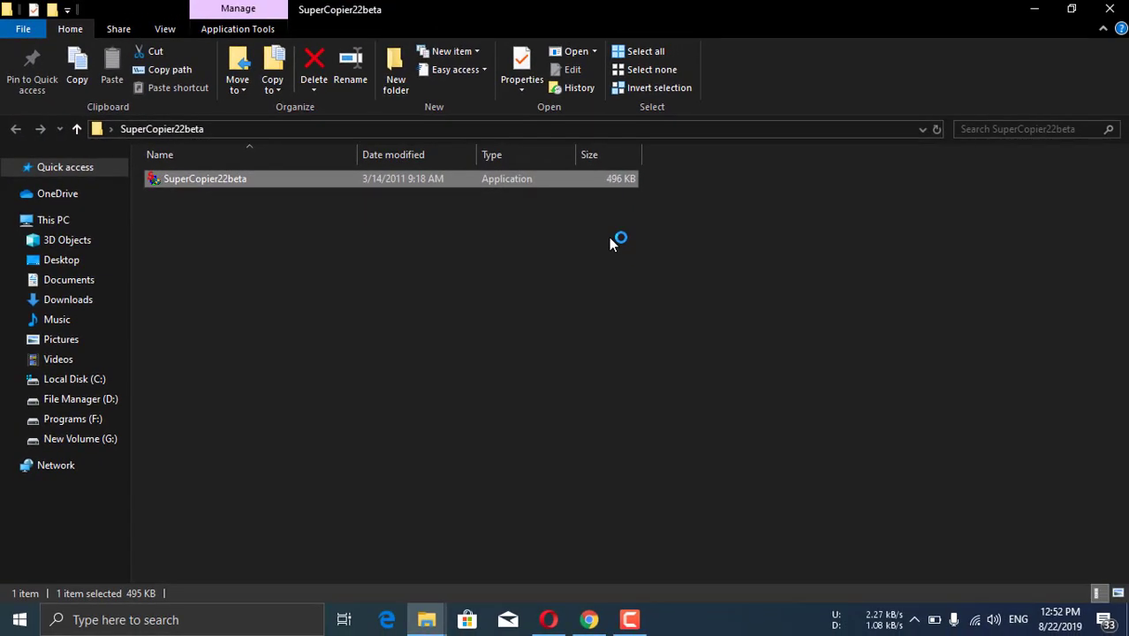
click(581, 351)
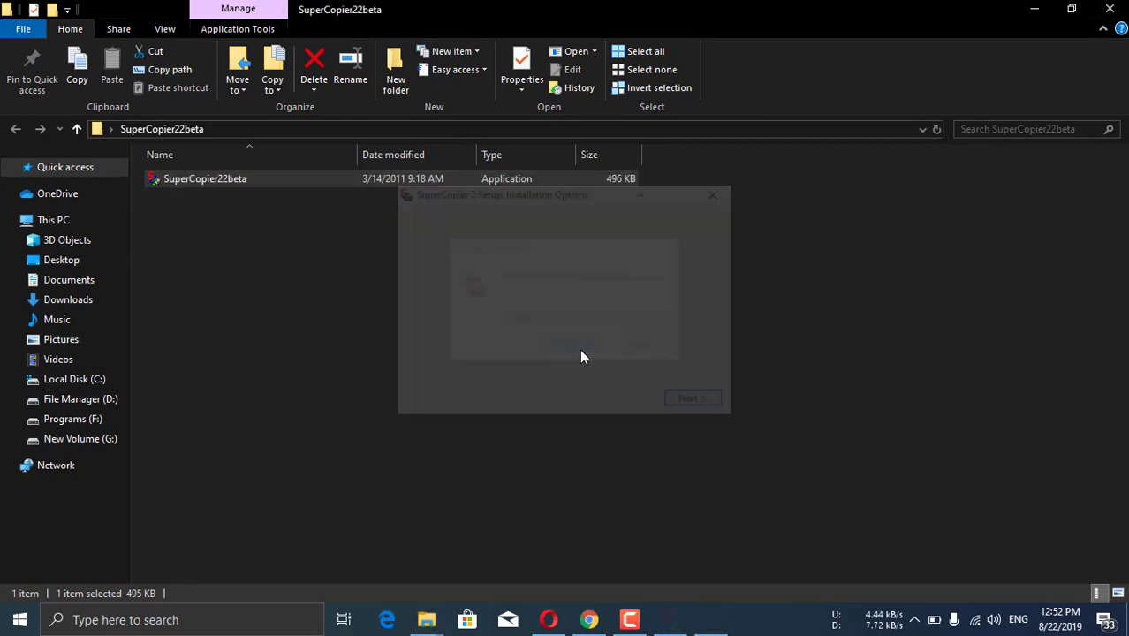
Step: Install SuperCopier 2 with the default options, ignoring the file that cannot be written, and close the setup, ReadMe and folder windows
click(702, 399)
click(702, 399)
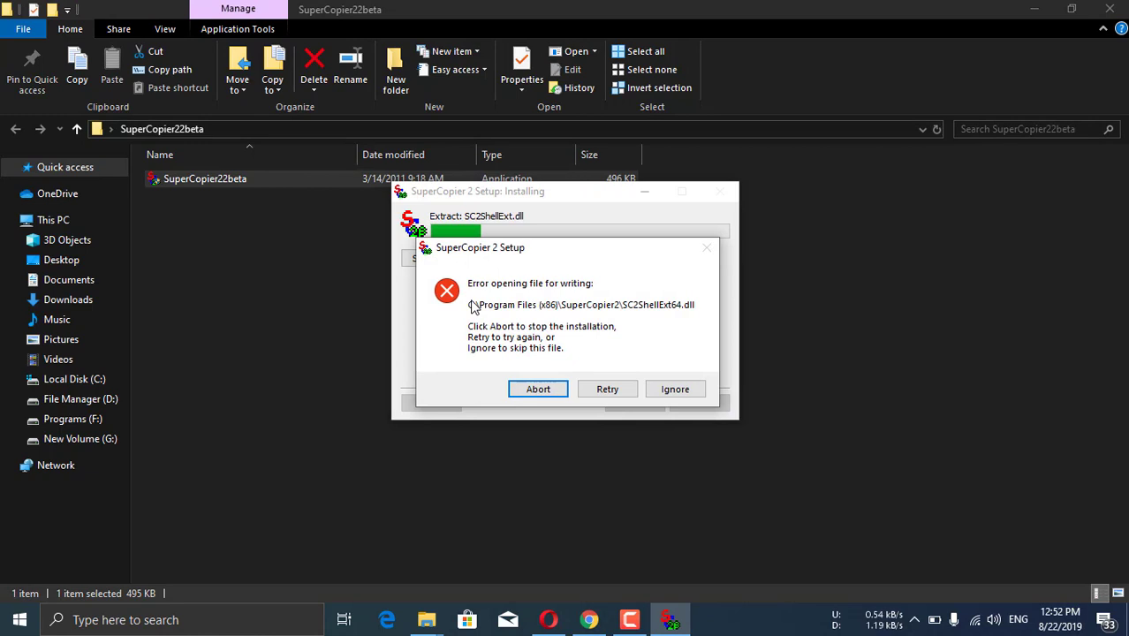
click(676, 392)
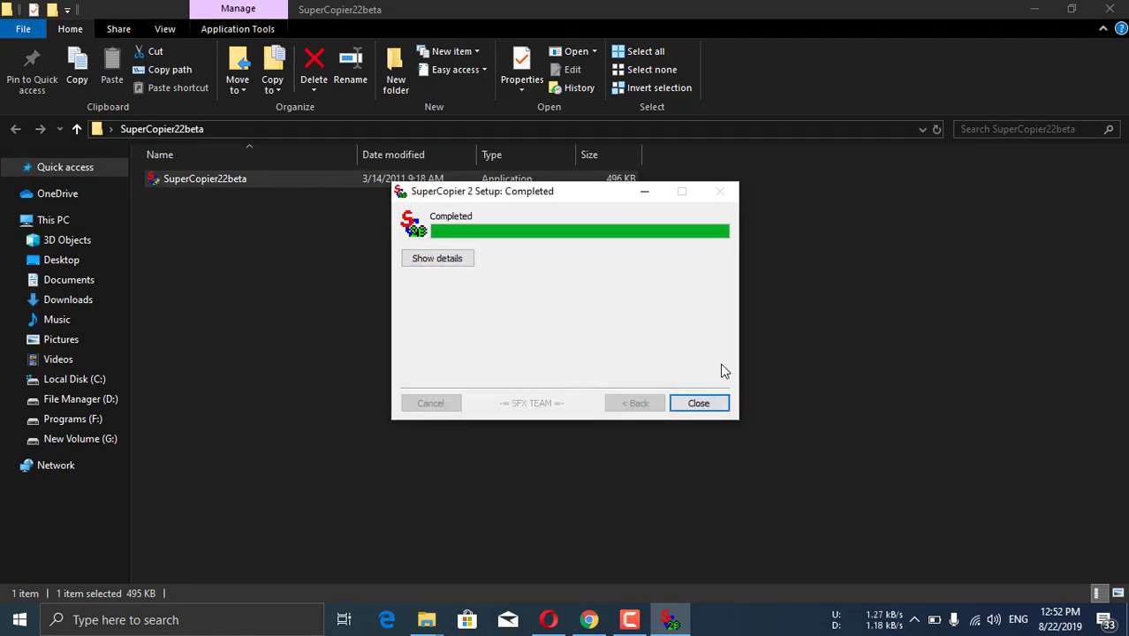
click(698, 403)
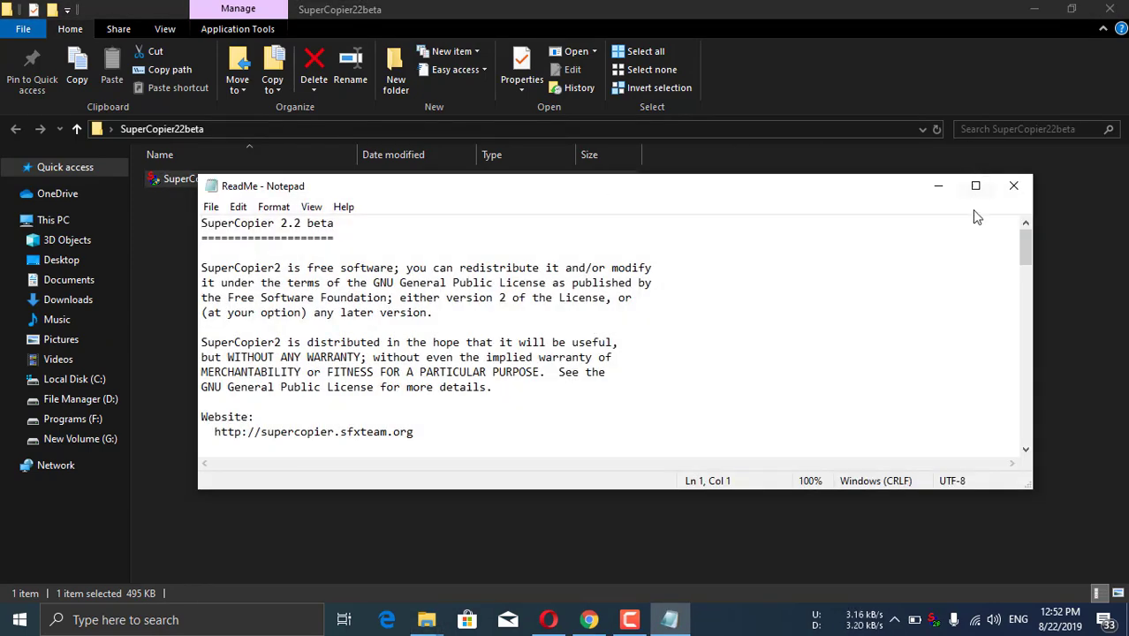
click(1013, 186)
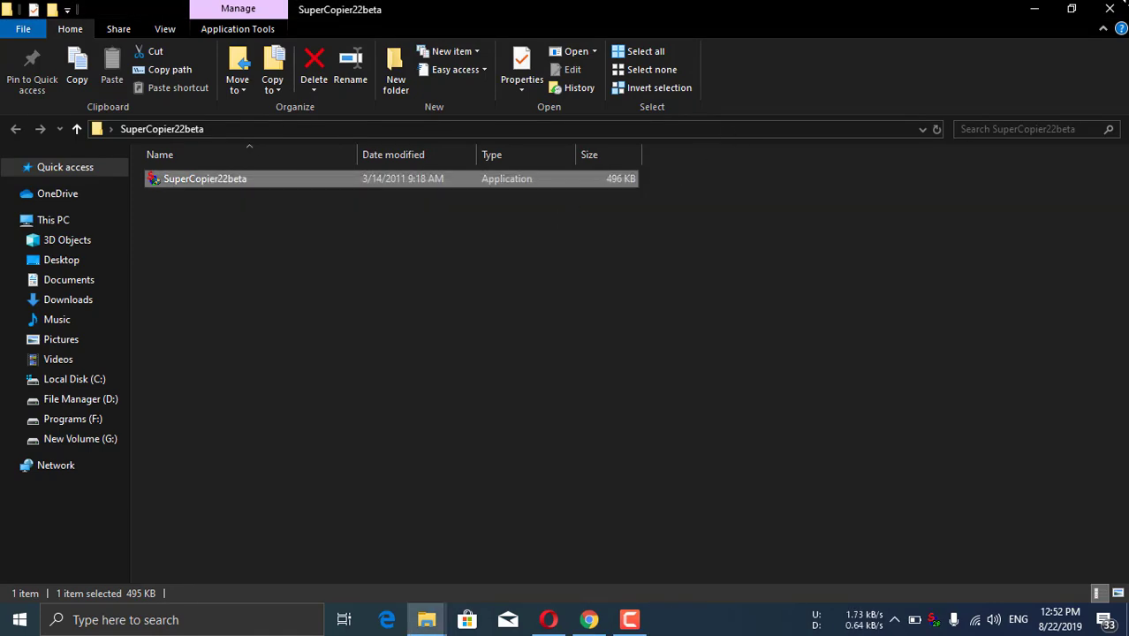
click(1109, 9)
Step: Refresh the desktop and check the SuperCopier icon in the notification area
right_click(439, 162)
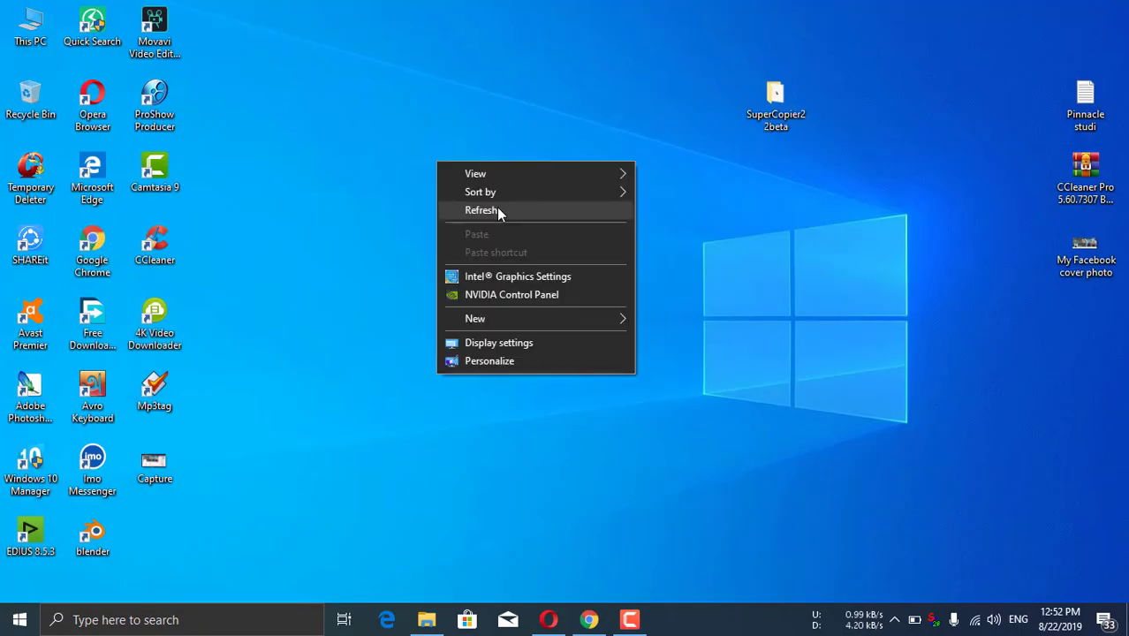
click(502, 212)
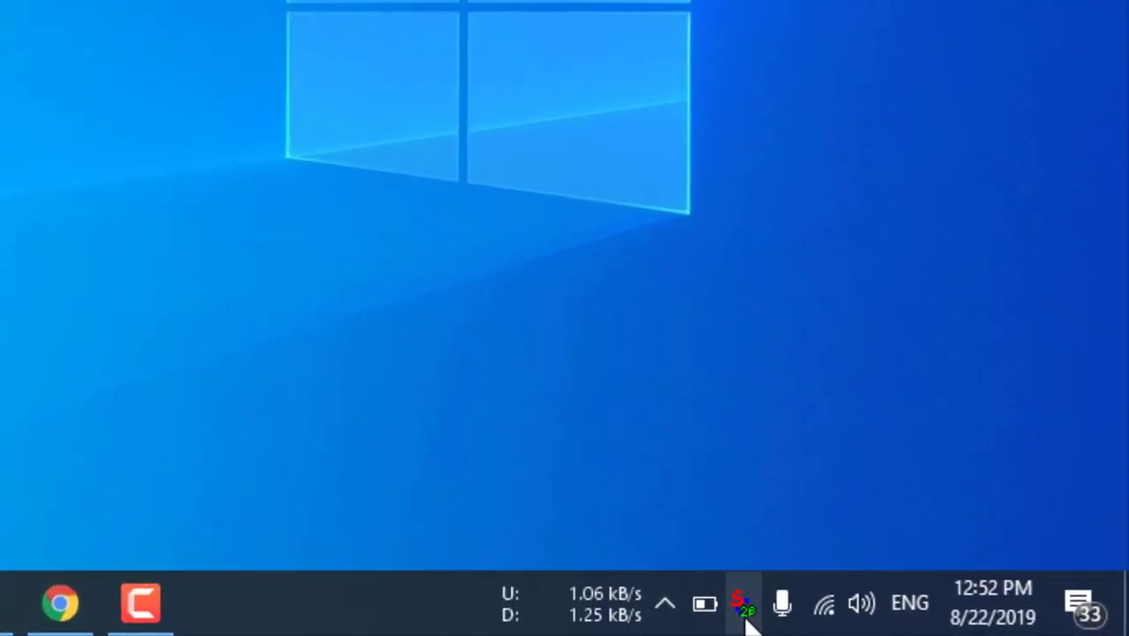
right_click(741, 618)
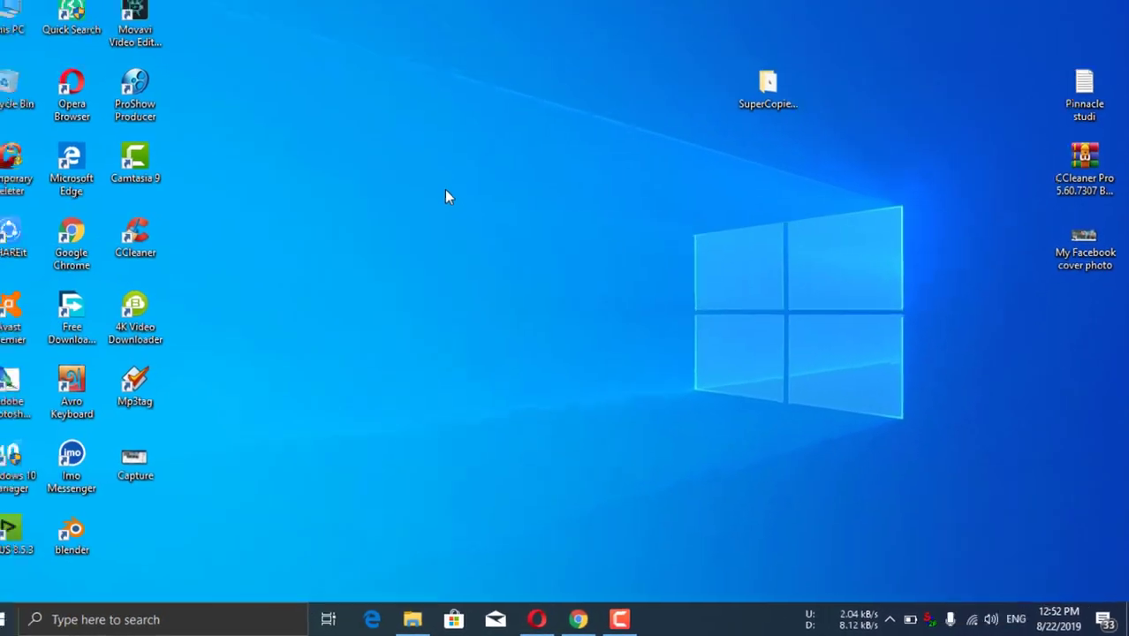
right_click(461, 197)
click(520, 248)
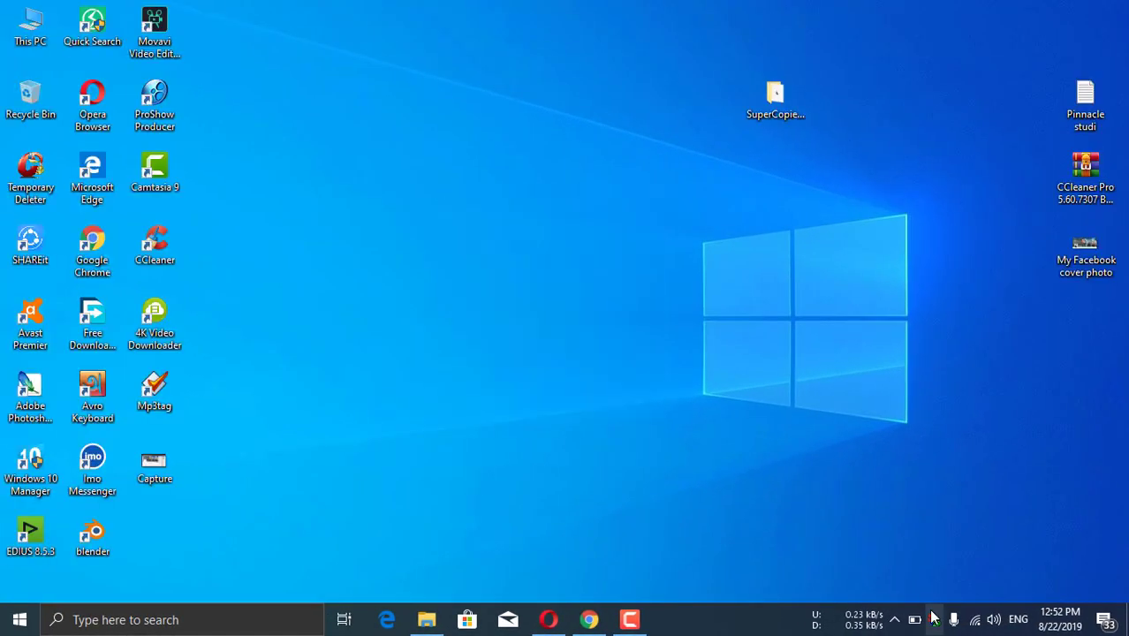
right_click(391, 115)
click(458, 168)
right_click(332, 117)
click(413, 166)
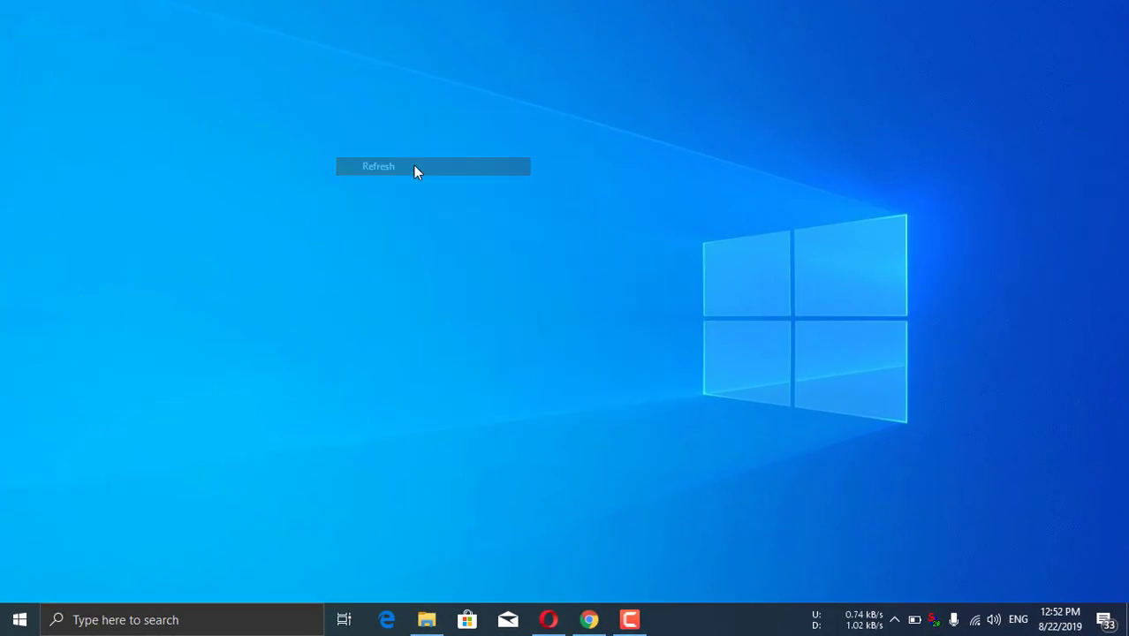
right_click(533, 79)
click(612, 133)
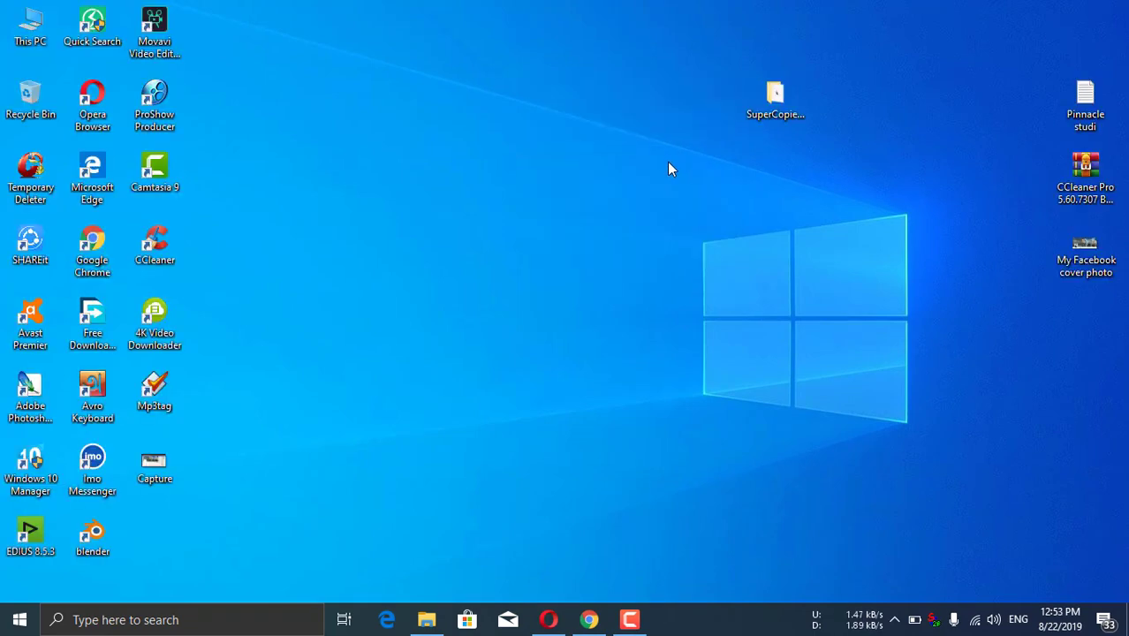
right_click(611, 143)
click(667, 191)
Step: Create a folder with the default name New folder on the desktop and place it beside the SuperCopier folder
right_click(582, 125)
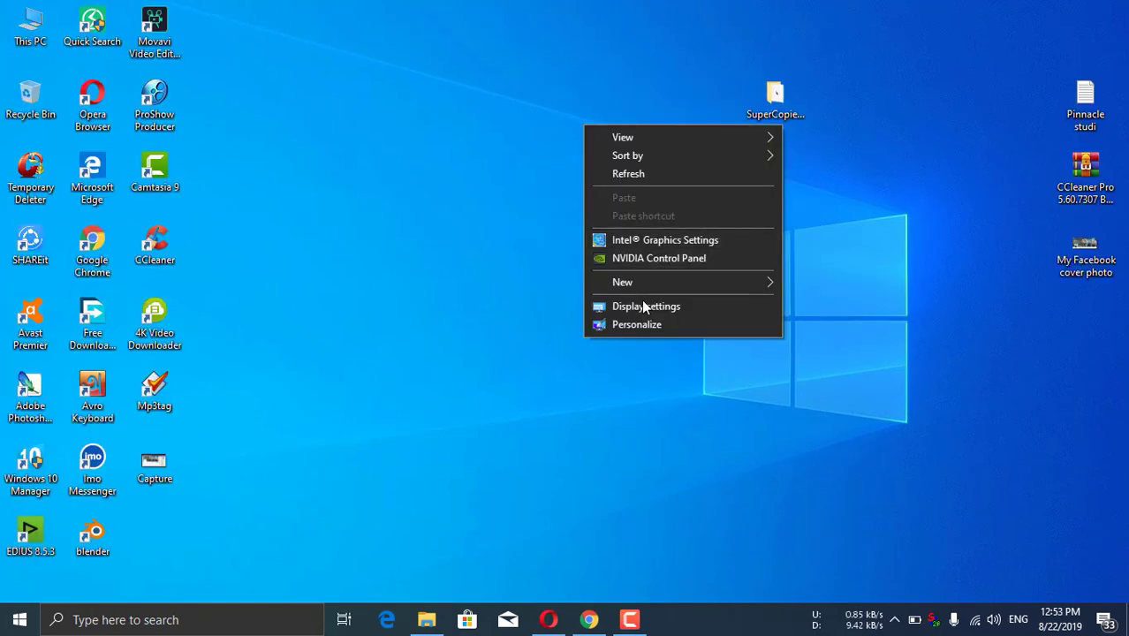
mouse_move(620, 285)
click(839, 283)
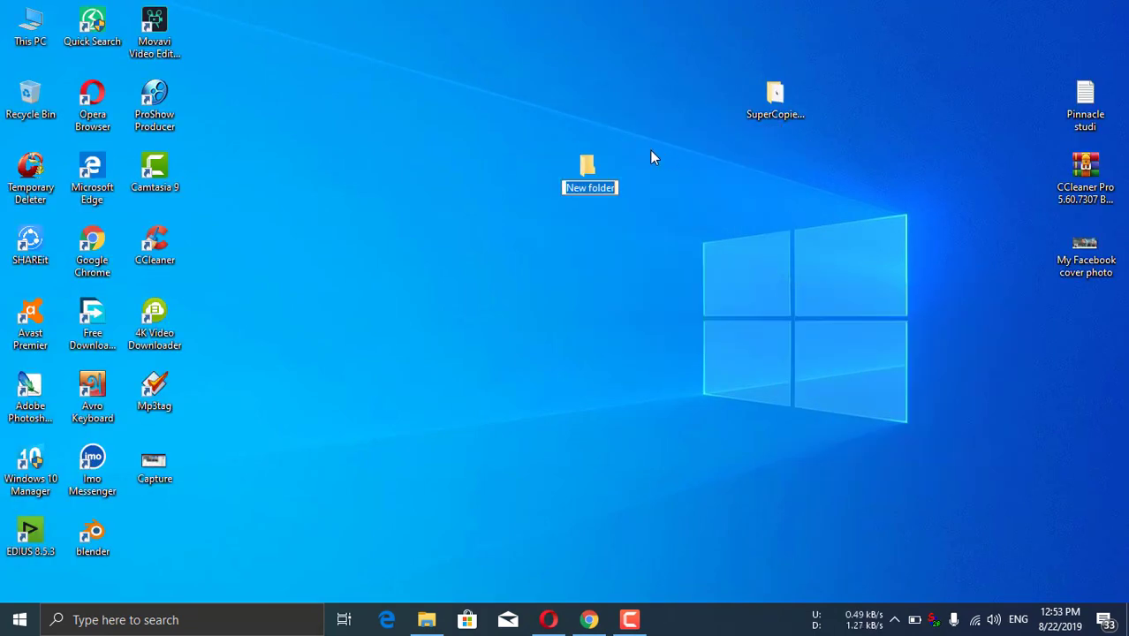
click(903, 192)
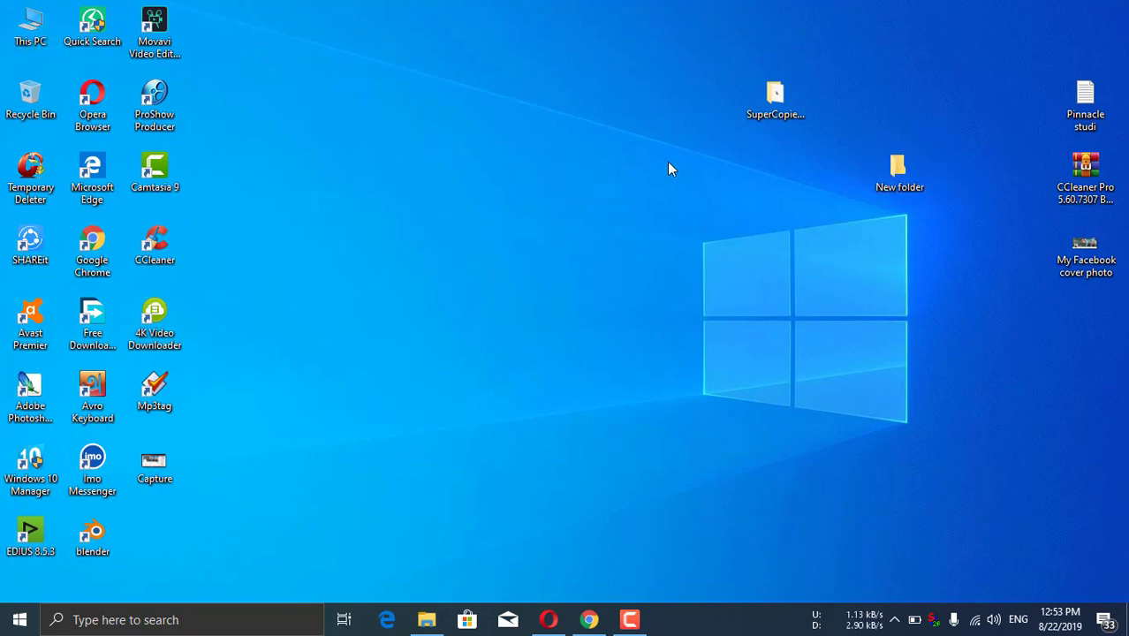
Step: Copy the Adhunic music folder from the Video folder on File Manager (D:) into New folder on the desktop
key(super+e)
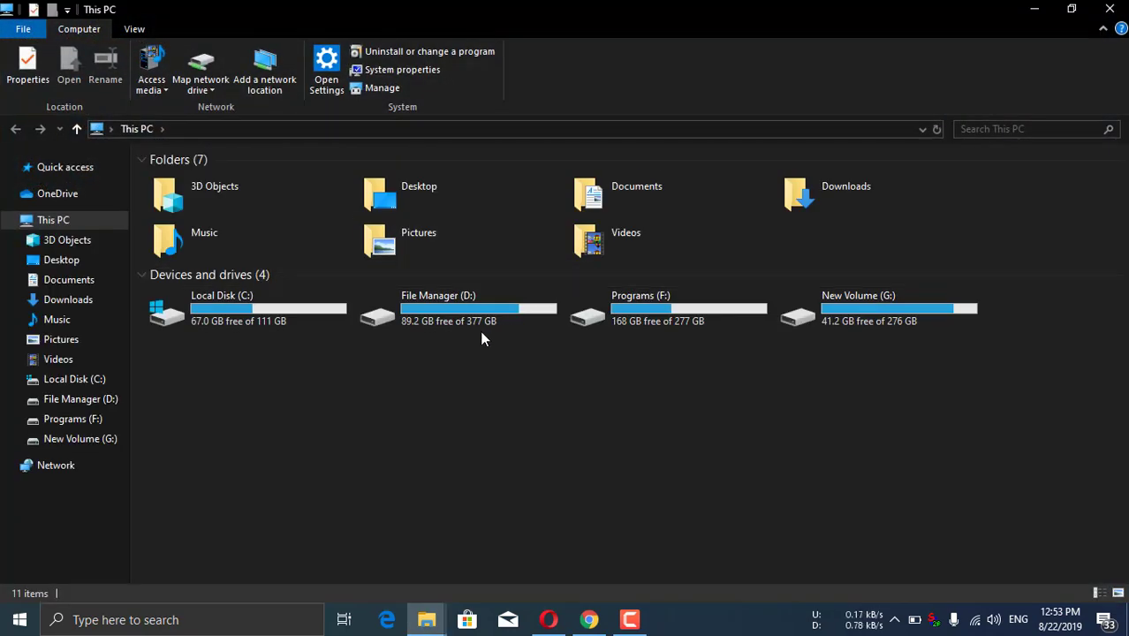
click(494, 327)
double_click(506, 325)
click(901, 199)
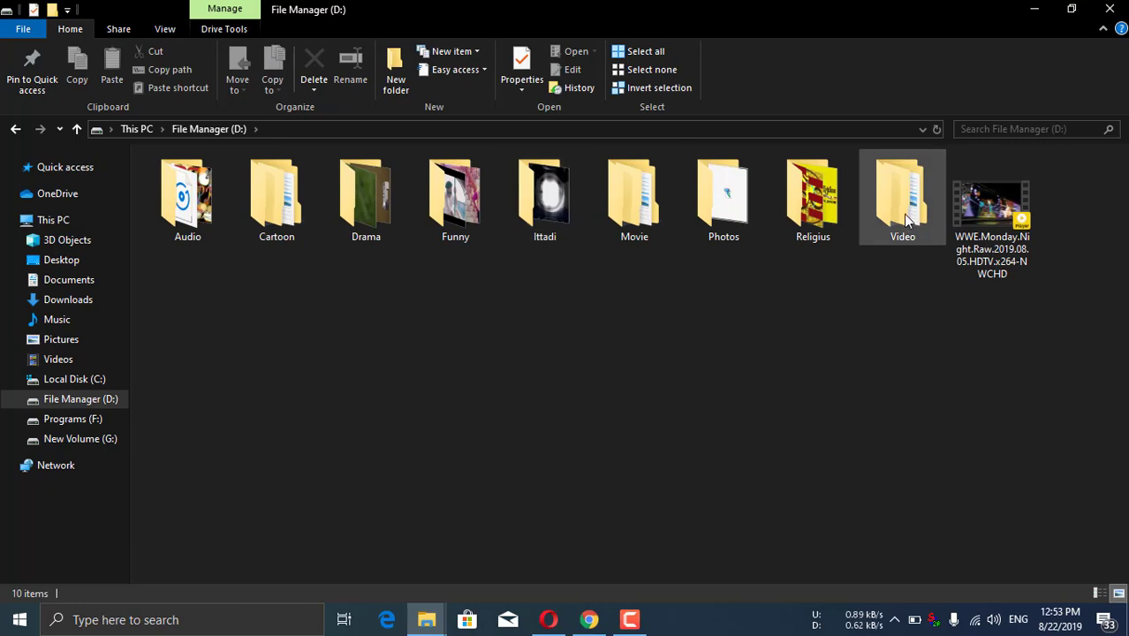
key(Return)
drag(620, 21, 387, 86)
drag(251, 297, 903, 184)
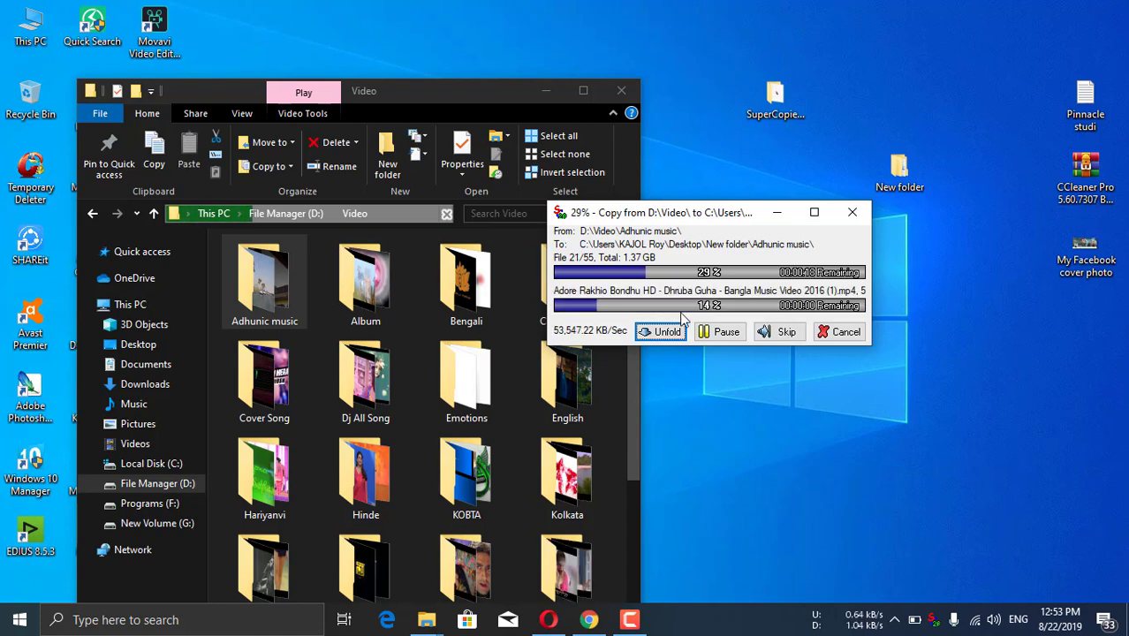
Step: Pause the running Adhunic music copy and move its progress window partly over the Video folder window
click(724, 332)
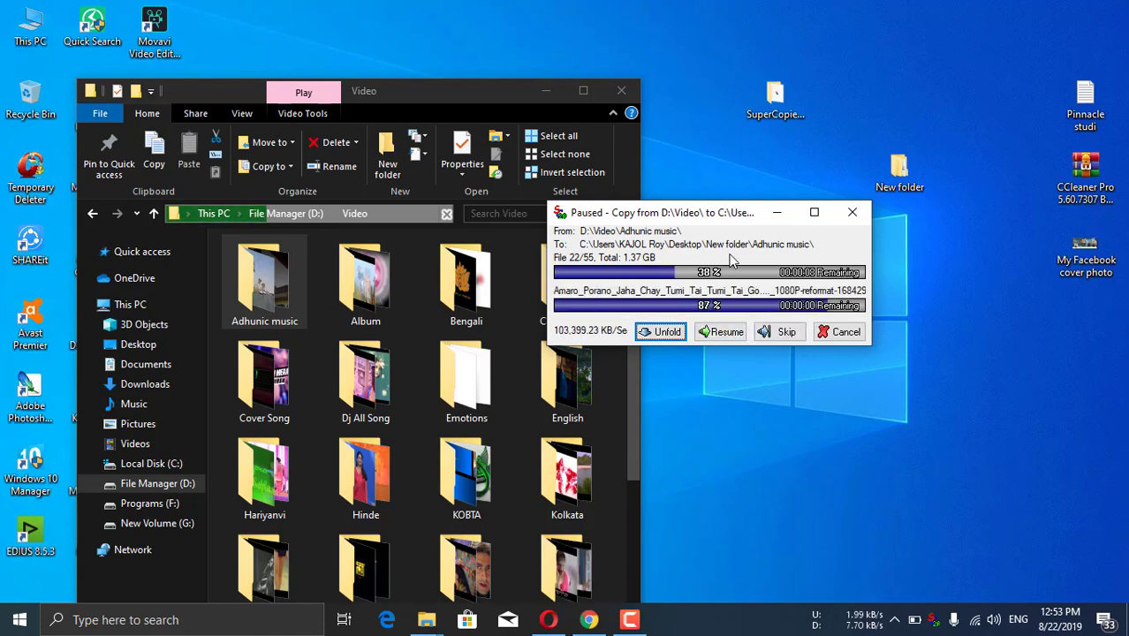
drag(722, 219, 642, 169)
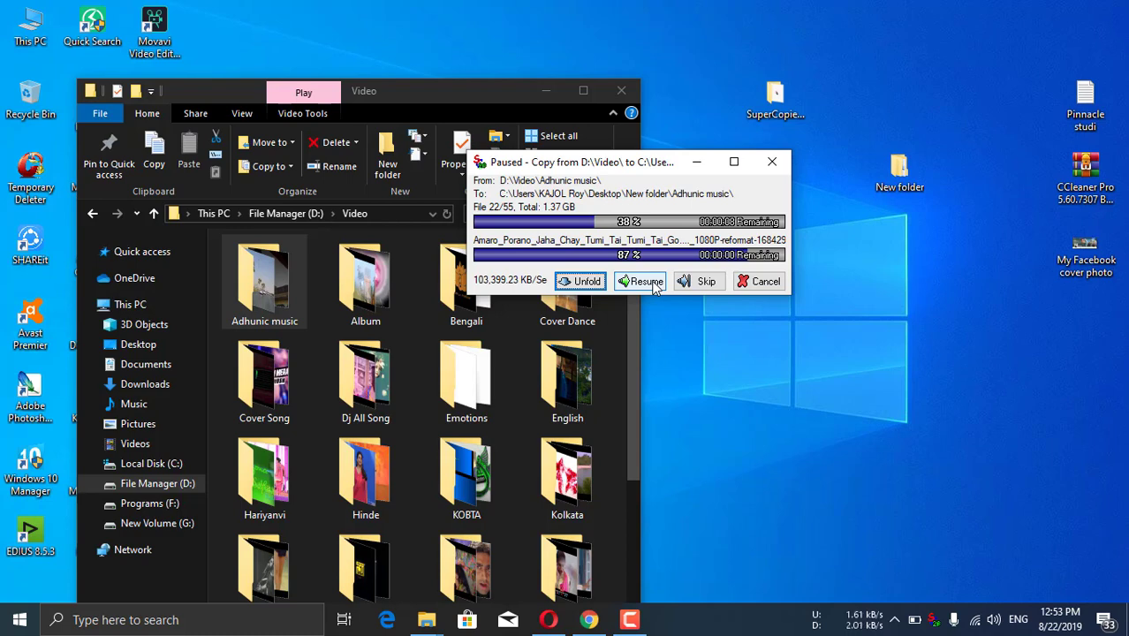
click(653, 285)
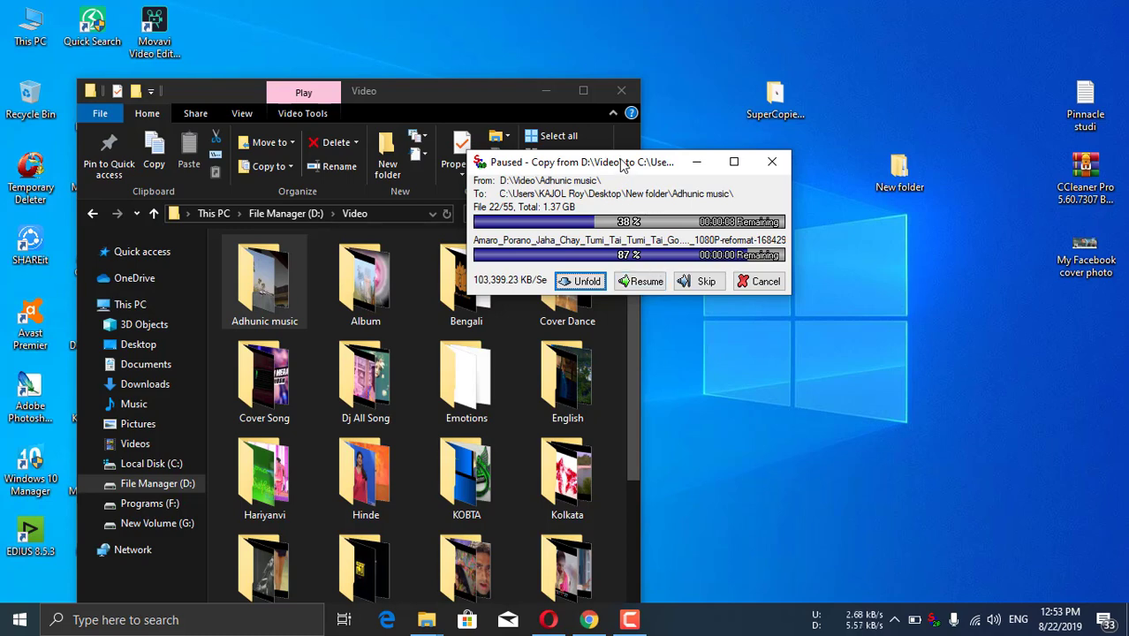
Step: Resume the paused Adhunic music copy briefly and pause it again, keeping its progress window near the edge of the Video folder window
drag(621, 165, 690, 215)
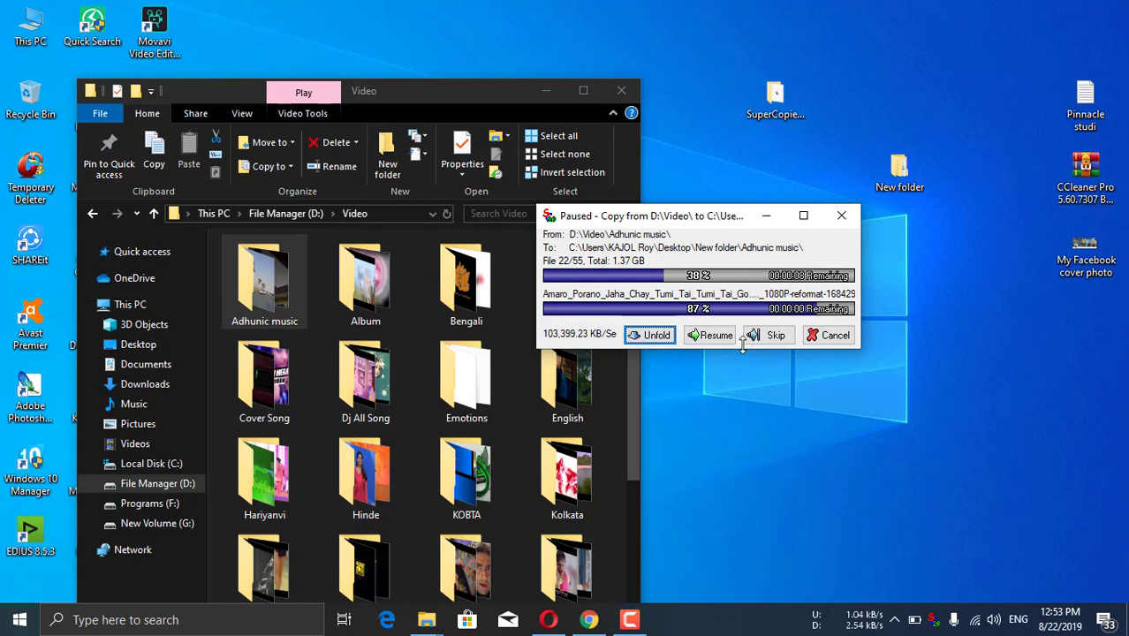
drag(689, 217, 638, 182)
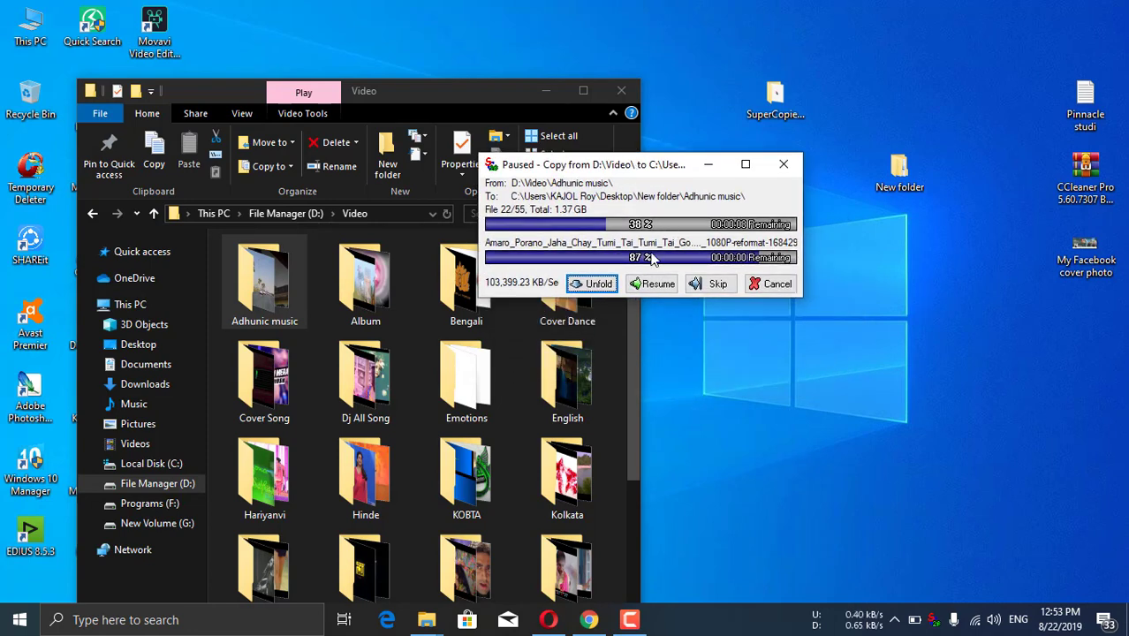
click(654, 283)
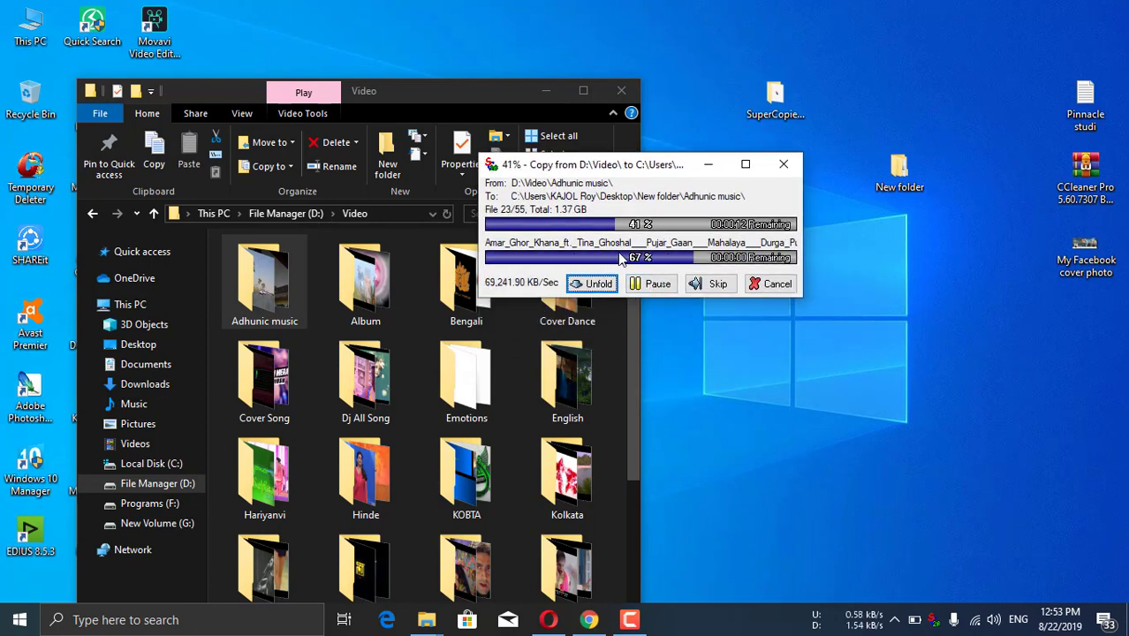
click(657, 284)
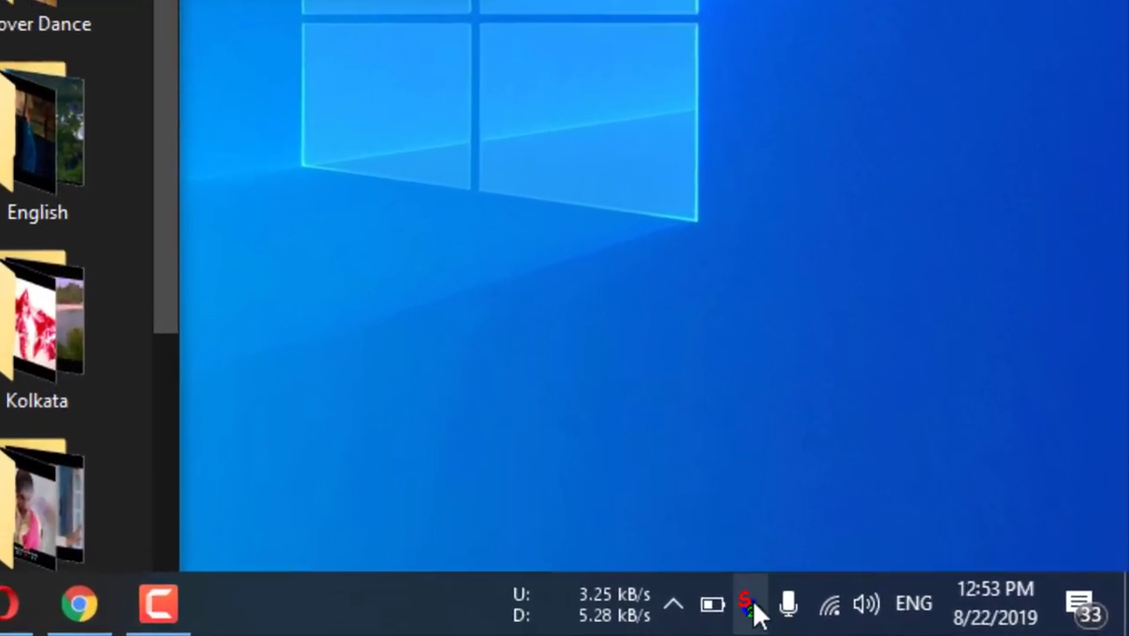
Step: Open the SuperCopier configuration and show its Advanced settings
right_click(749, 606)
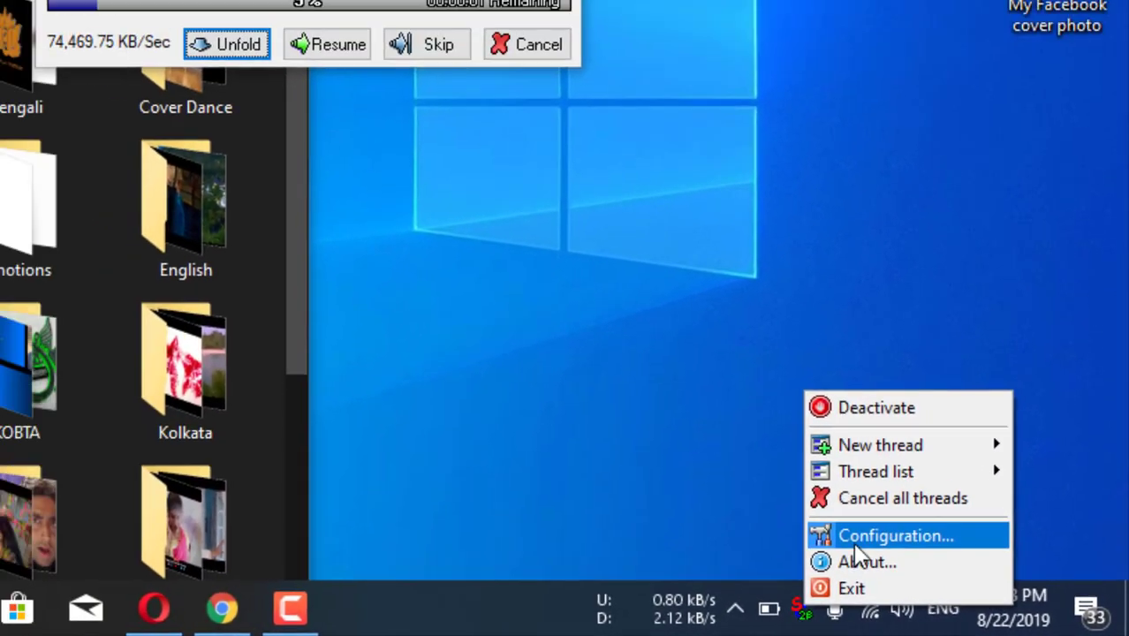
click(852, 515)
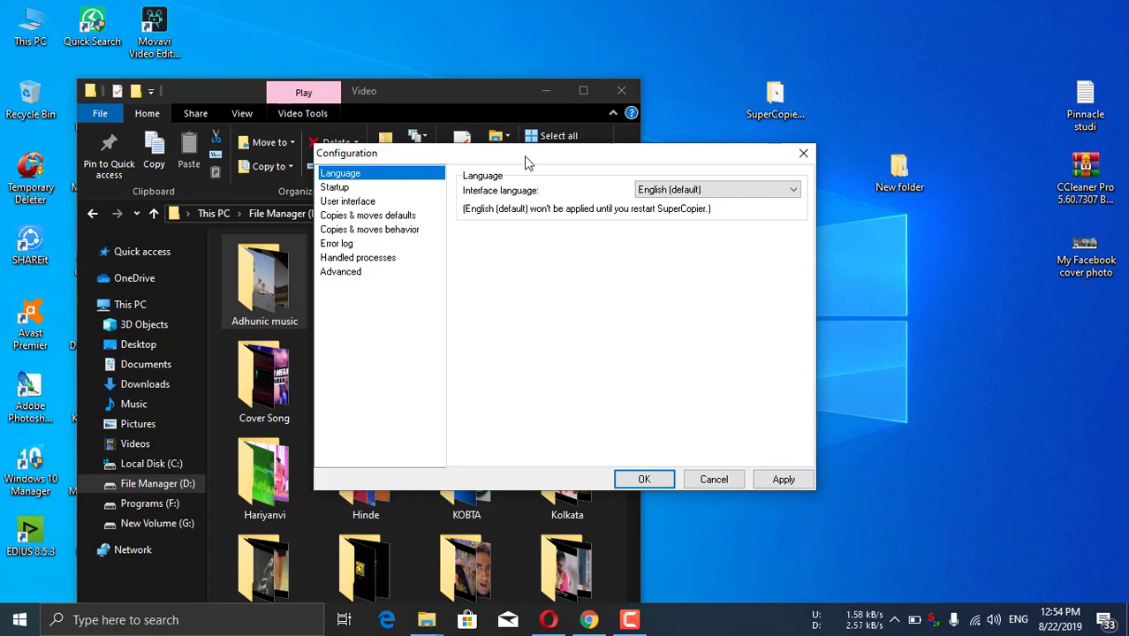
drag(527, 162, 592, 173)
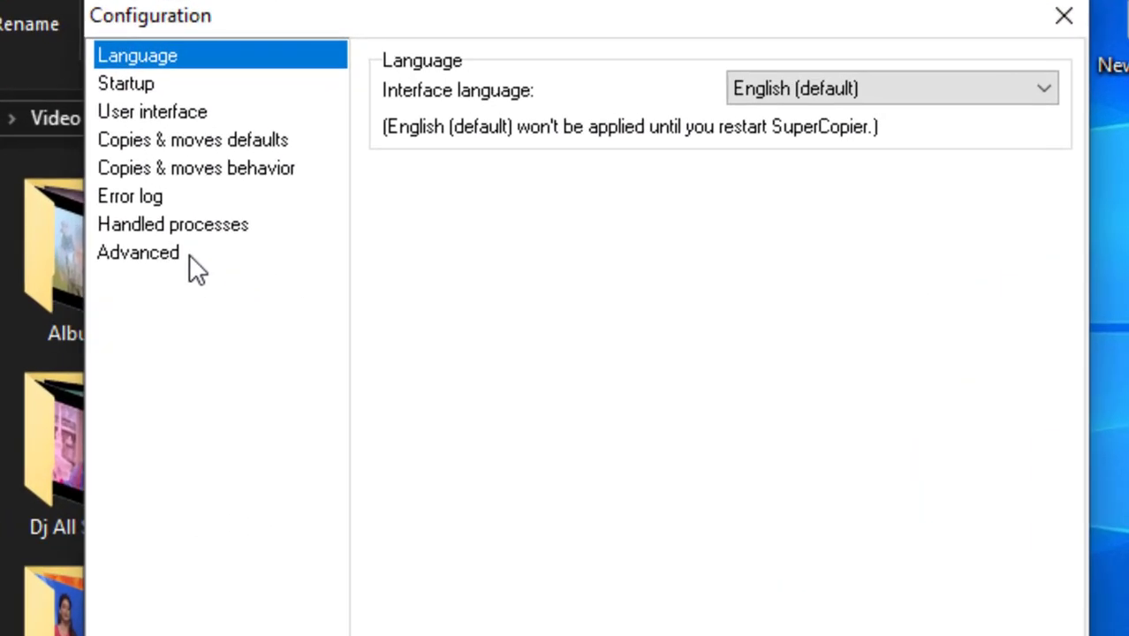
click(419, 287)
Step: Set the copy window update interval to 00 milliseconds in the advanced parameters
double_click(733, 275)
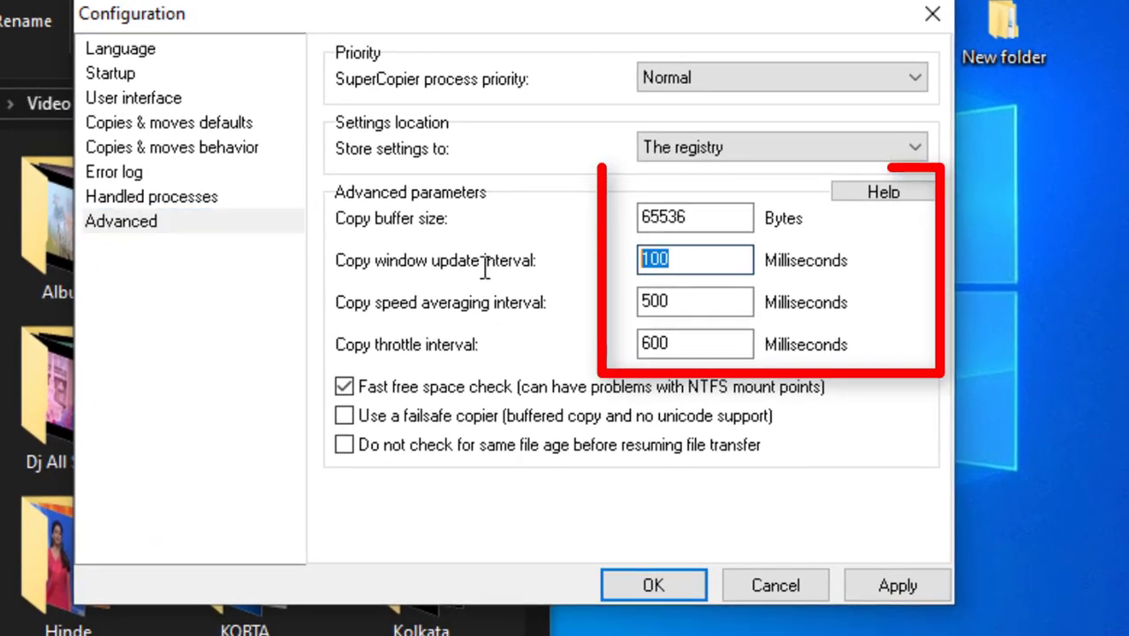
double_click(695, 302)
key(Tab)
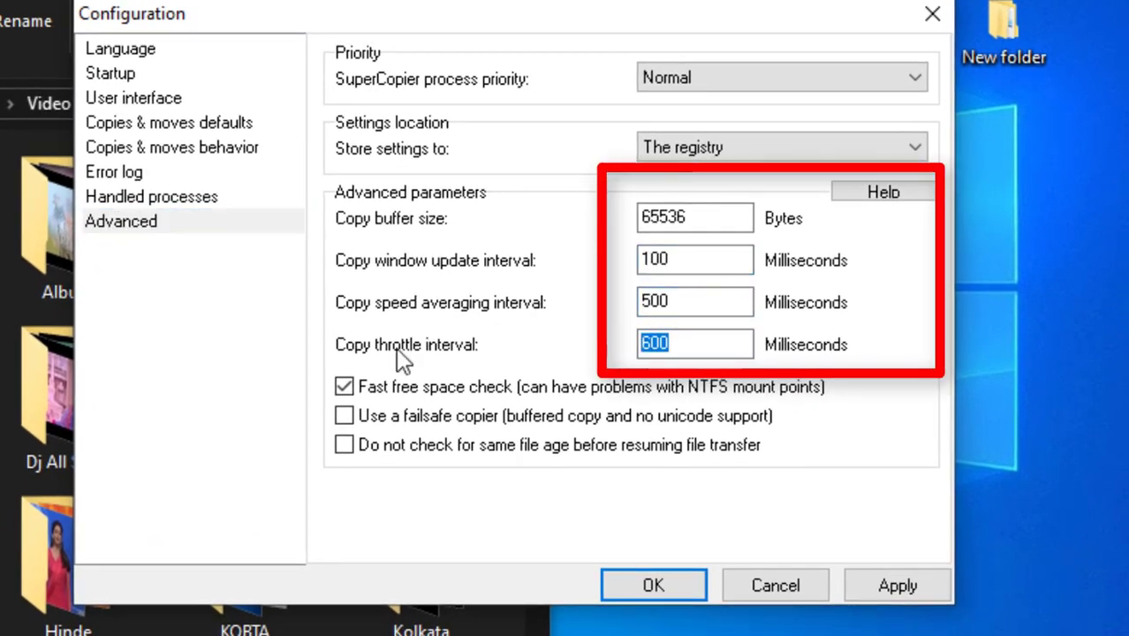
click(719, 258)
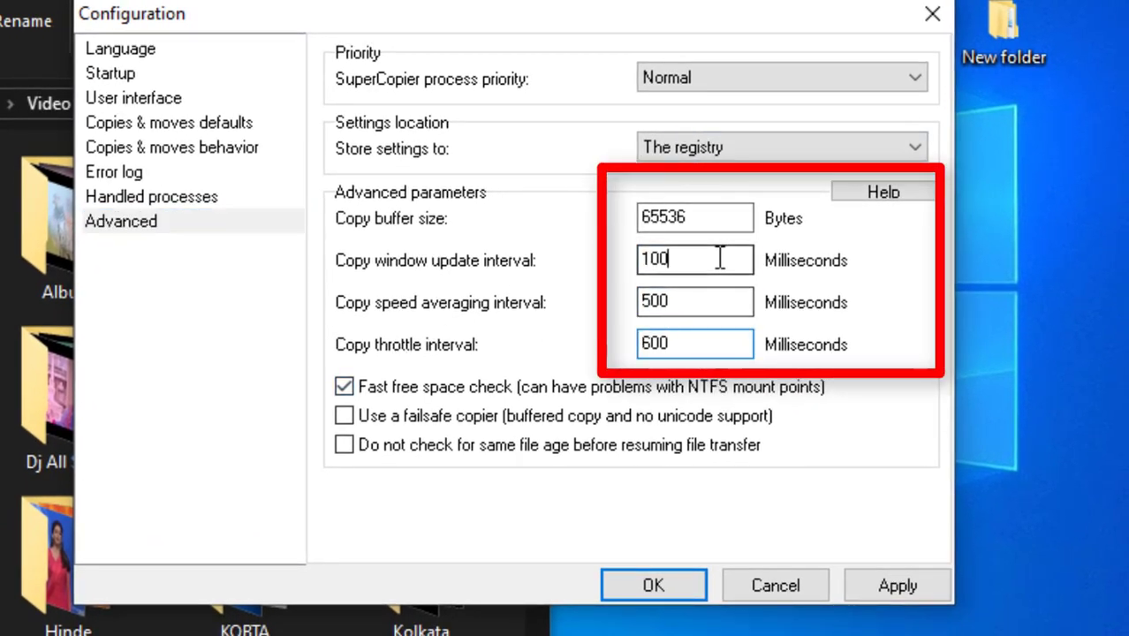
double_click(698, 258)
double_click(720, 301)
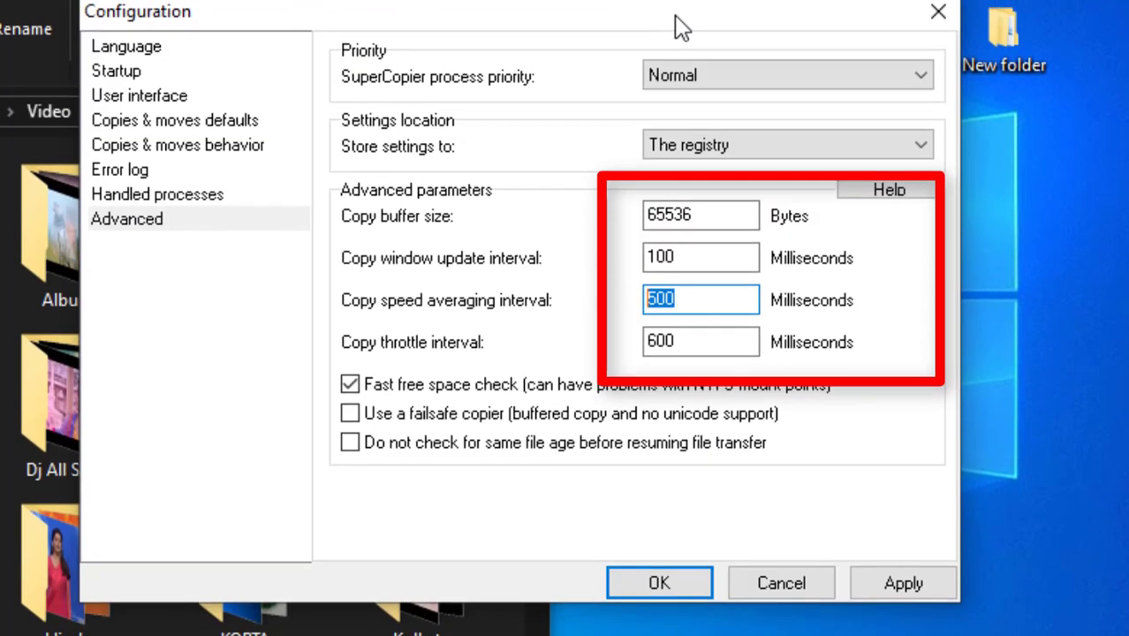
double_click(722, 257)
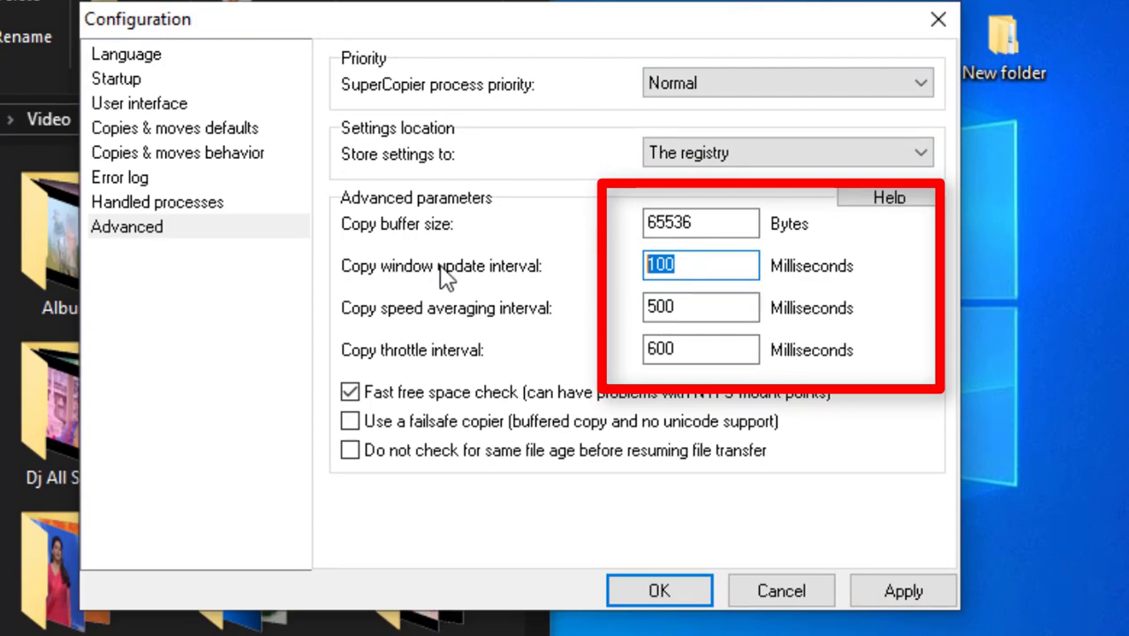
text(00)
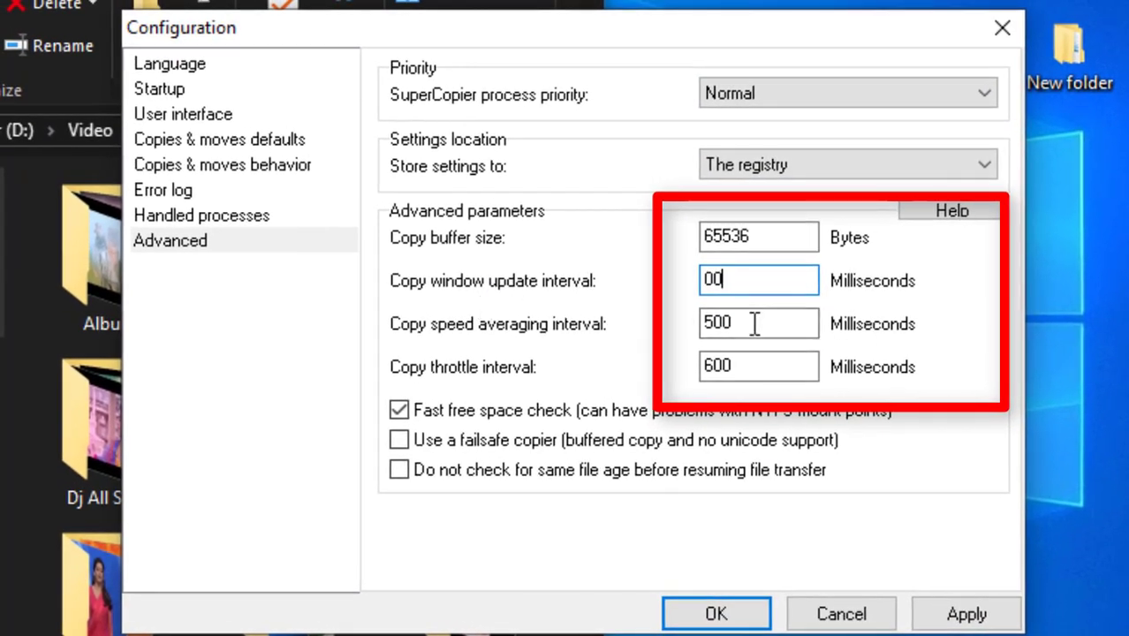
double_click(753, 281)
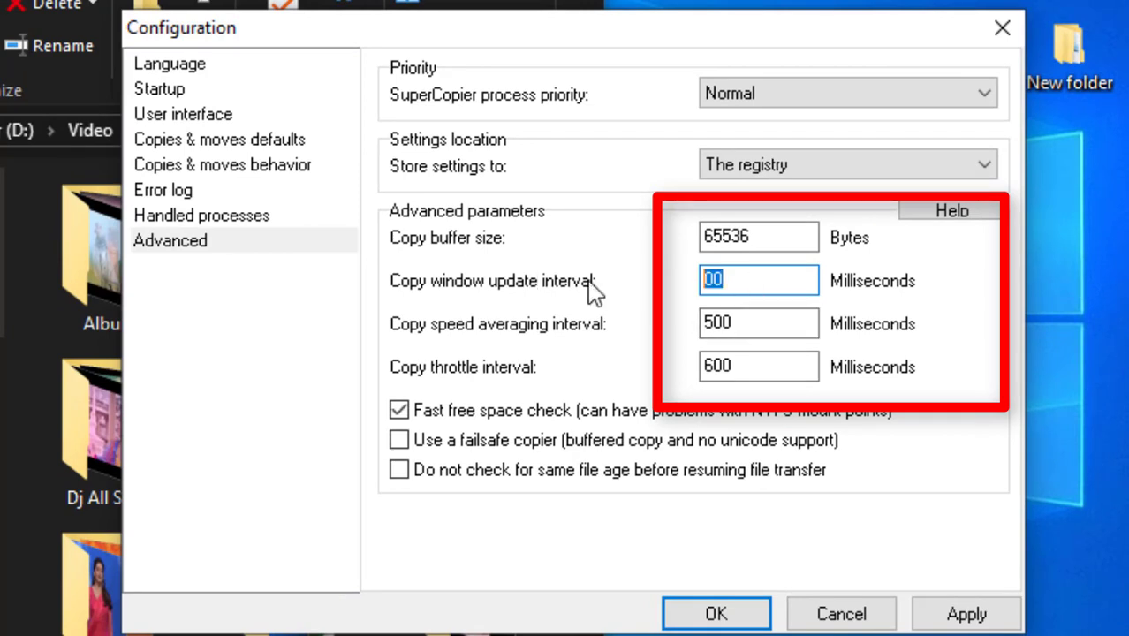
Step: Set the copy speed averaging and copy throttle intervals to 00 milliseconds, and save the configuration
key(Tab)
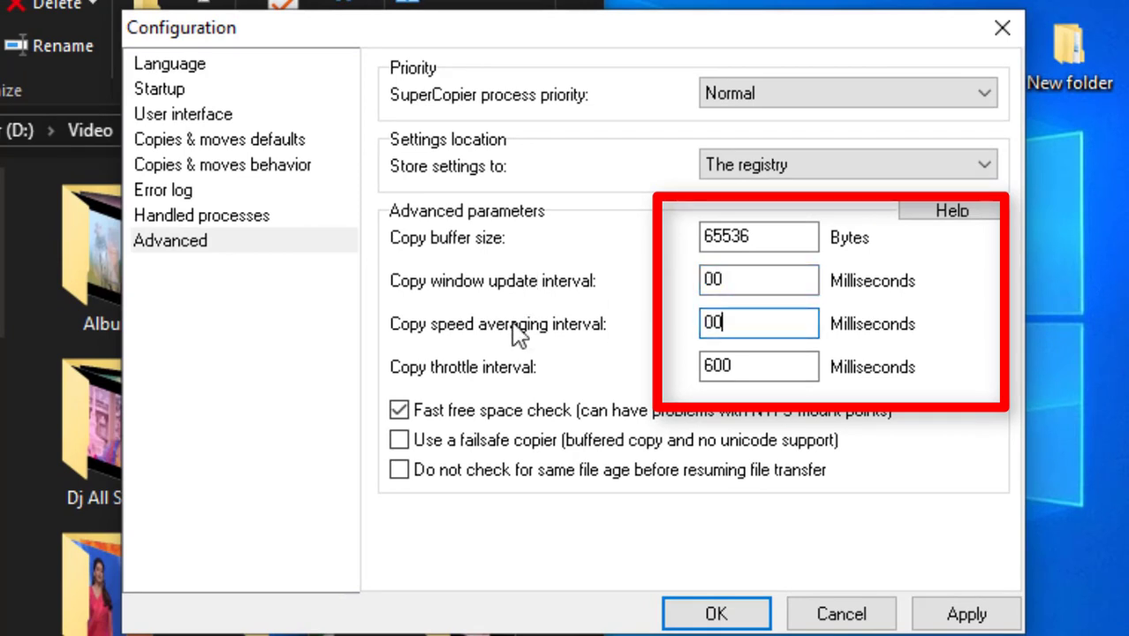
double_click(724, 366)
text(0)
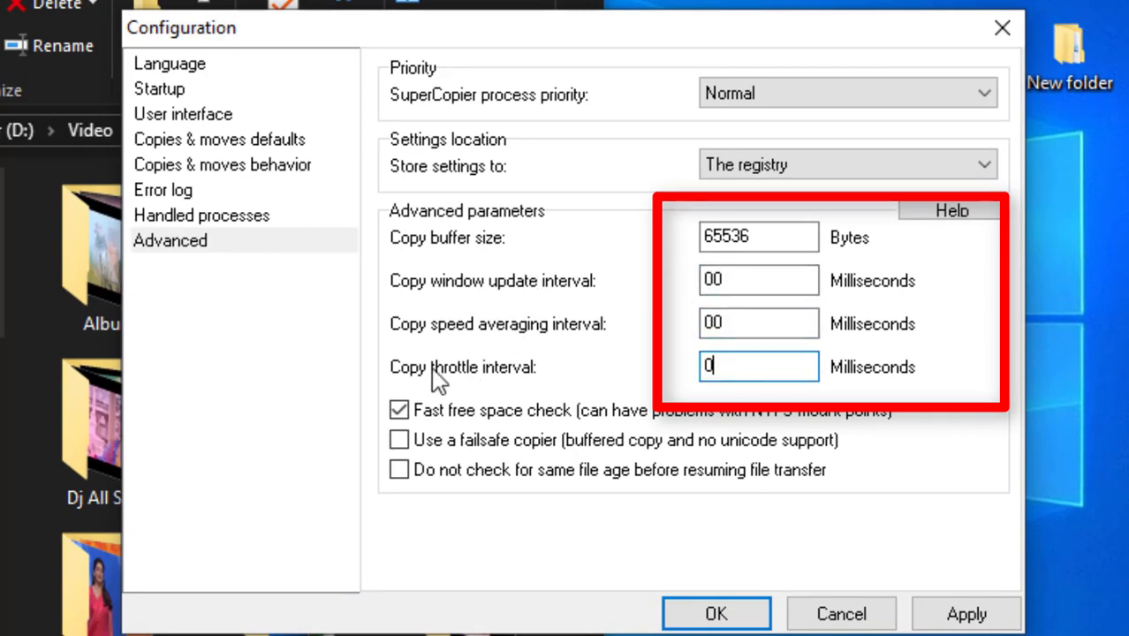
text(0)
click(966, 614)
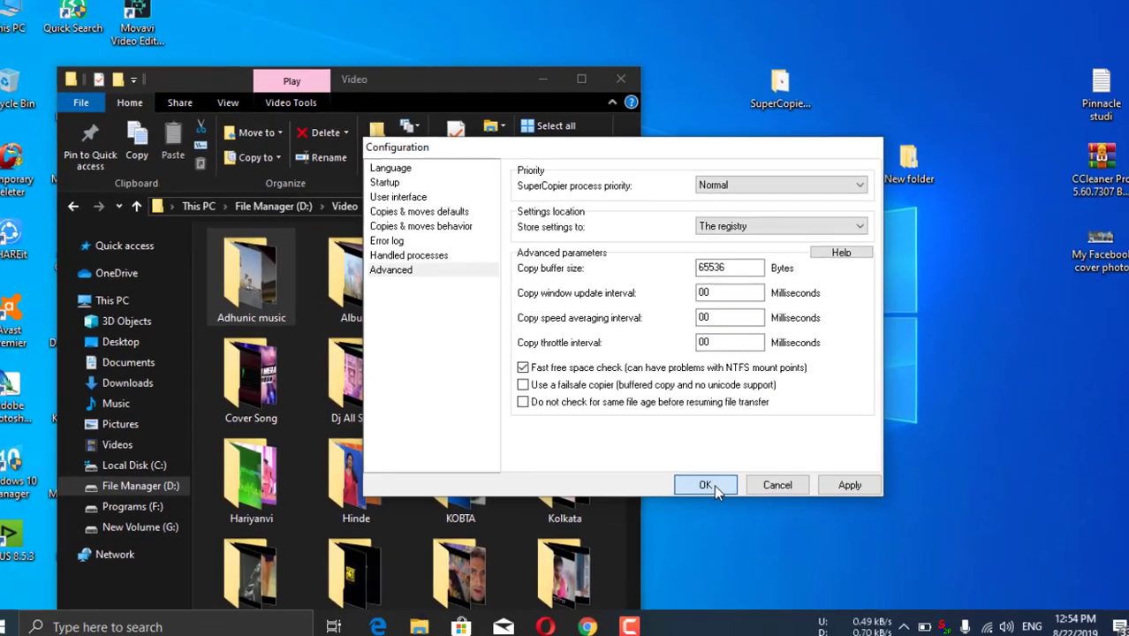
click(788, 548)
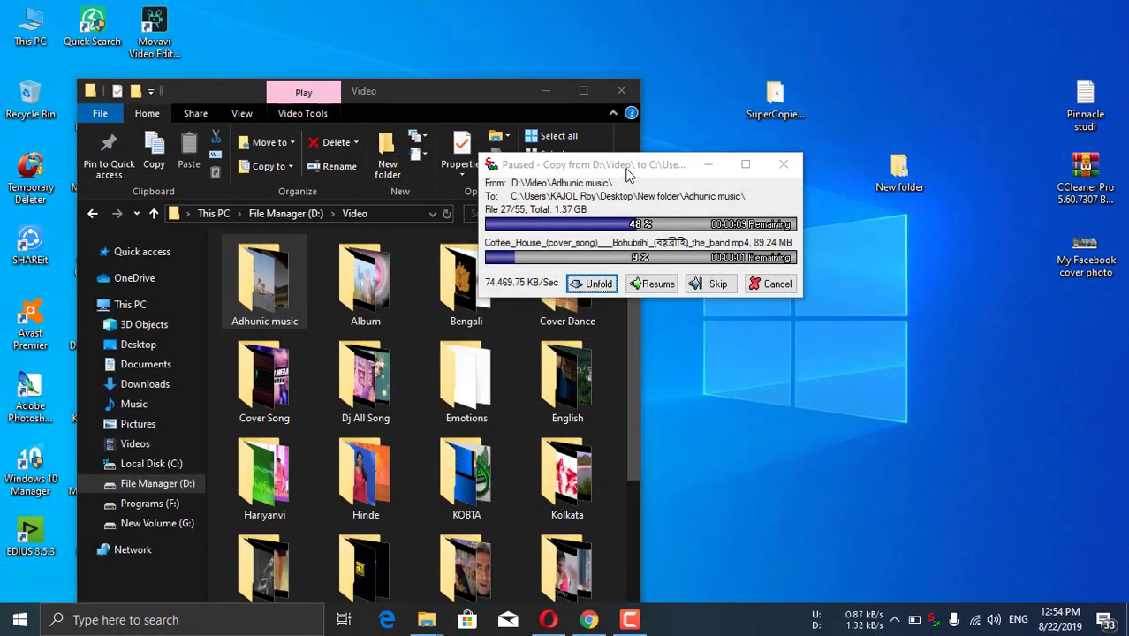
Step: Resume the Adhunic music copy for a while, pause it again, and move its progress window clear of the Video folder window
drag(627, 174, 626, 178)
click(651, 288)
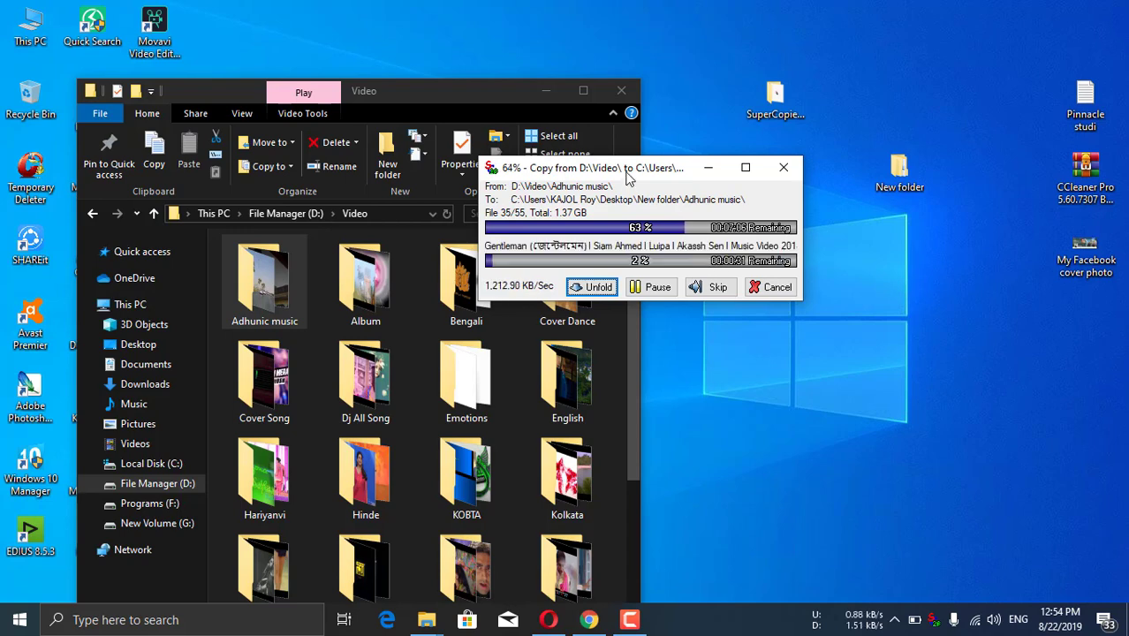
drag(625, 175, 800, 225)
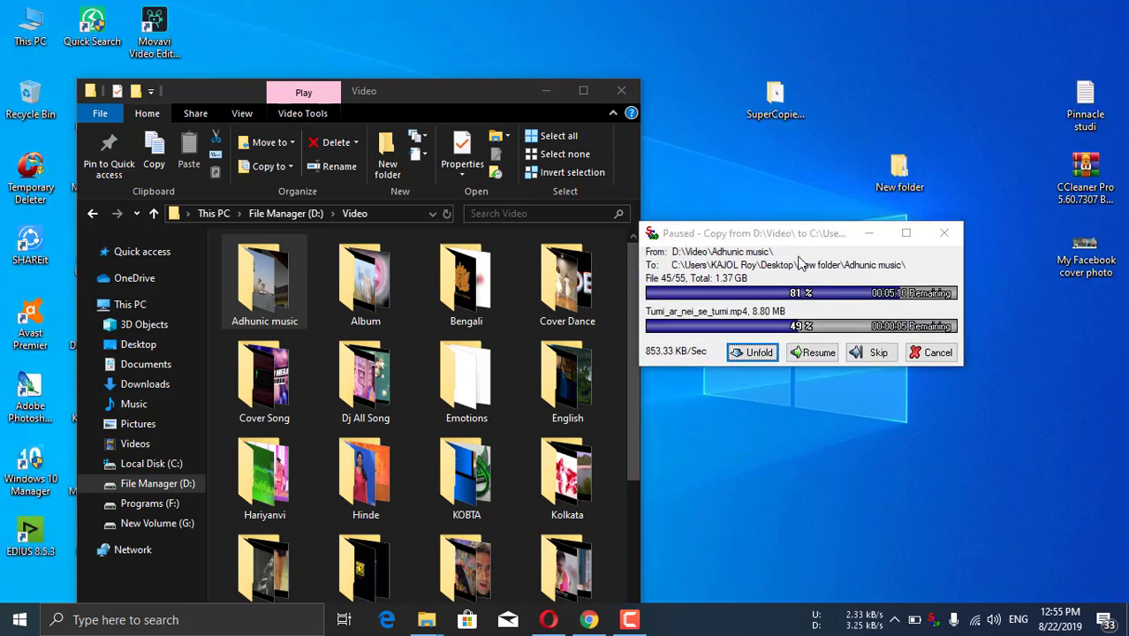
drag(769, 216, 772, 258)
right_click(718, 154)
click(773, 202)
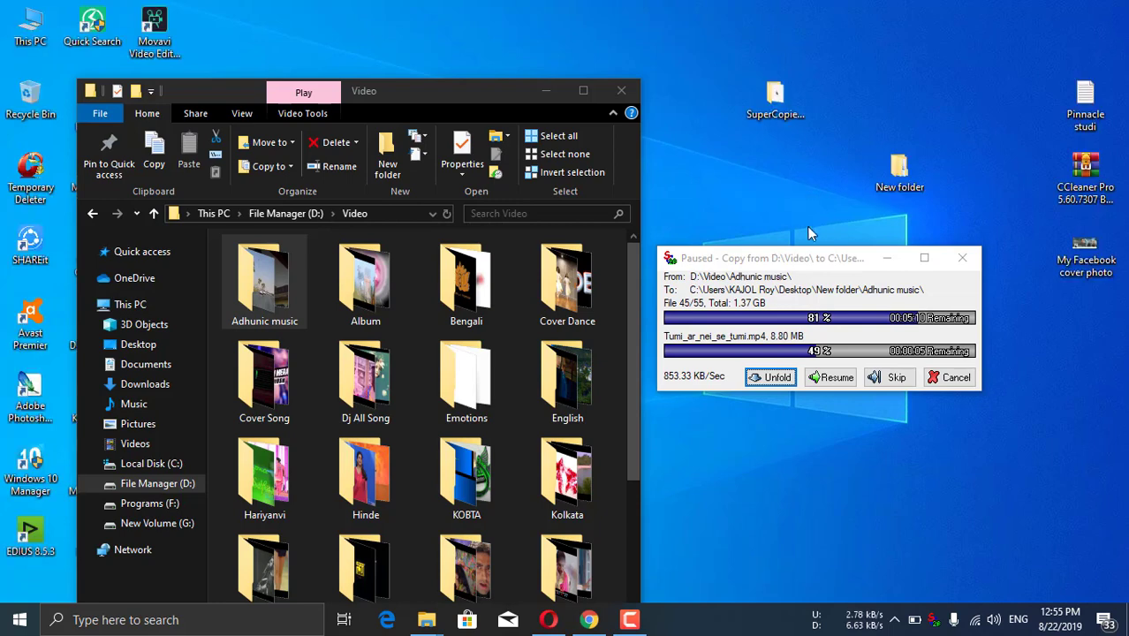
Step: Copy the Album folder into New folder on the desktop, pause it, and place its progress window apart from the Adhunic music one
drag(355, 288, 907, 173)
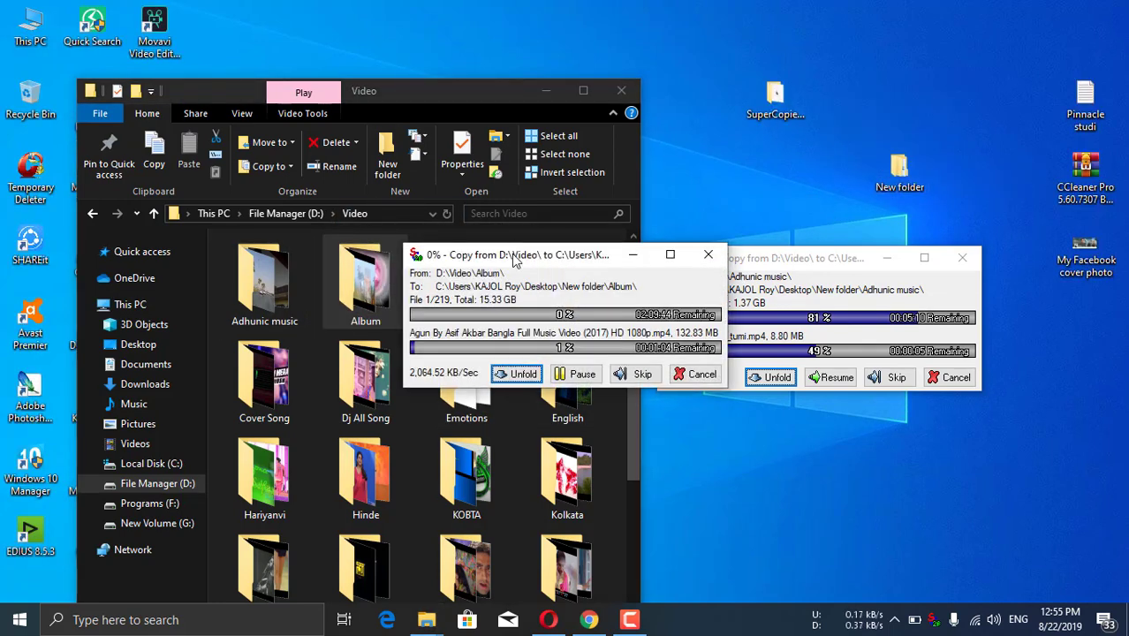
click(568, 371)
drag(583, 269, 530, 165)
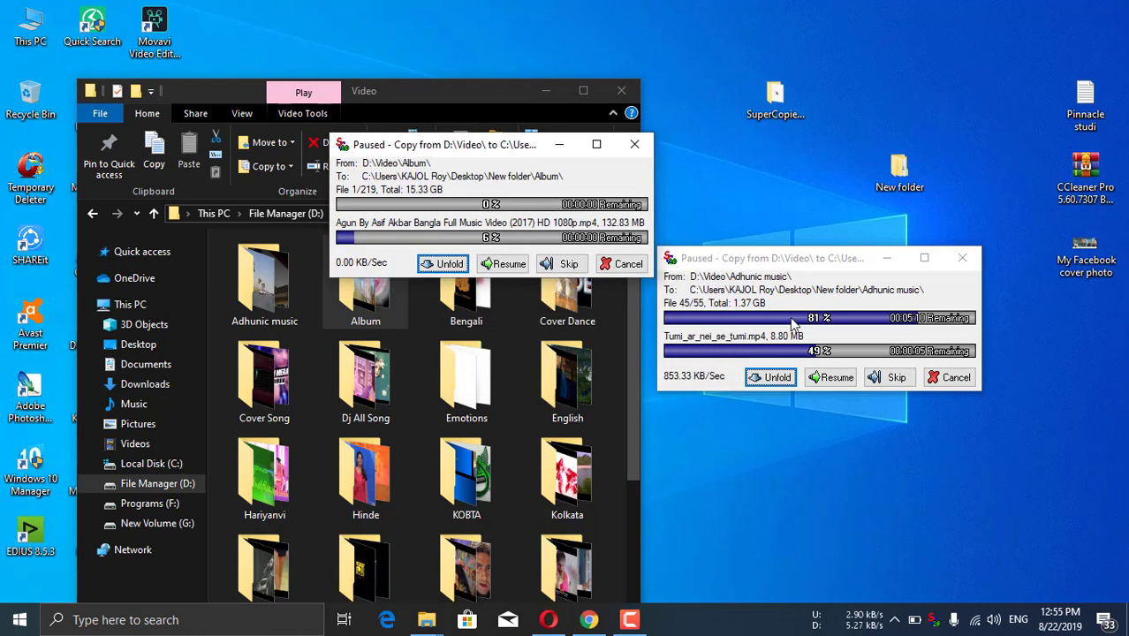
drag(786, 267, 800, 323)
drag(490, 159, 521, 188)
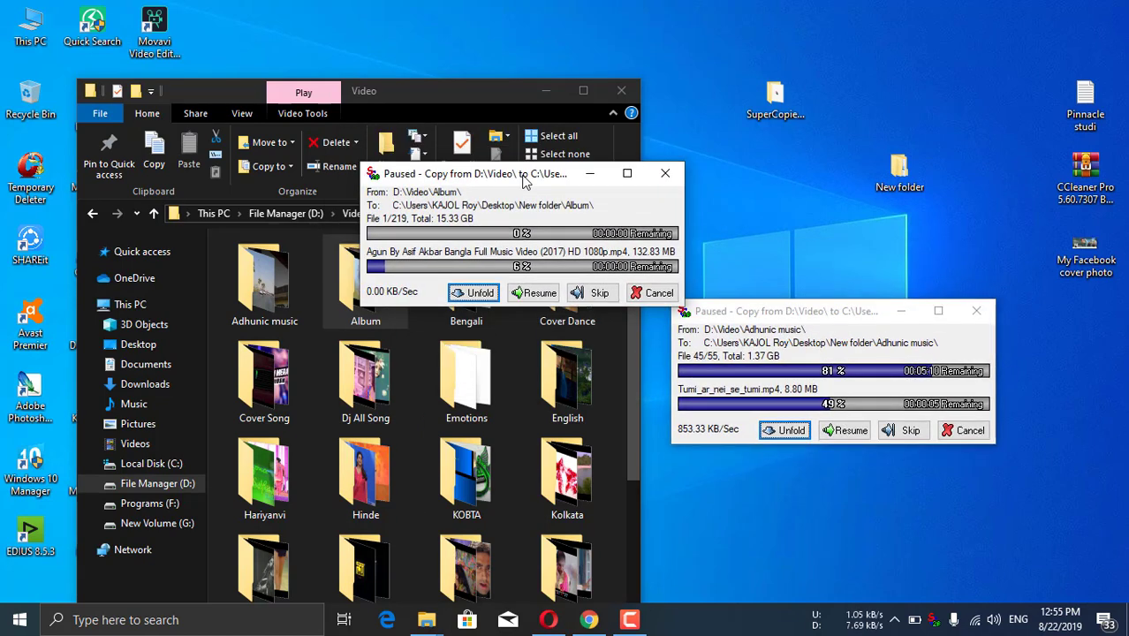
Step: Compare the two paused copy windows that share New folder as destination, and cancel the Album copy
click(892, 178)
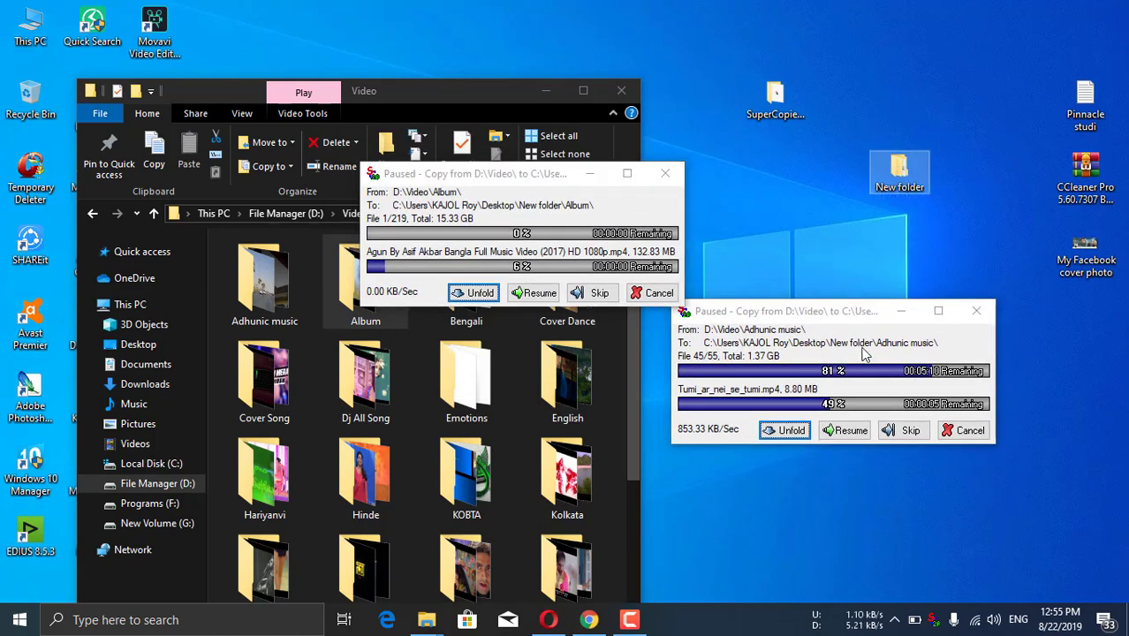
drag(823, 308, 852, 313)
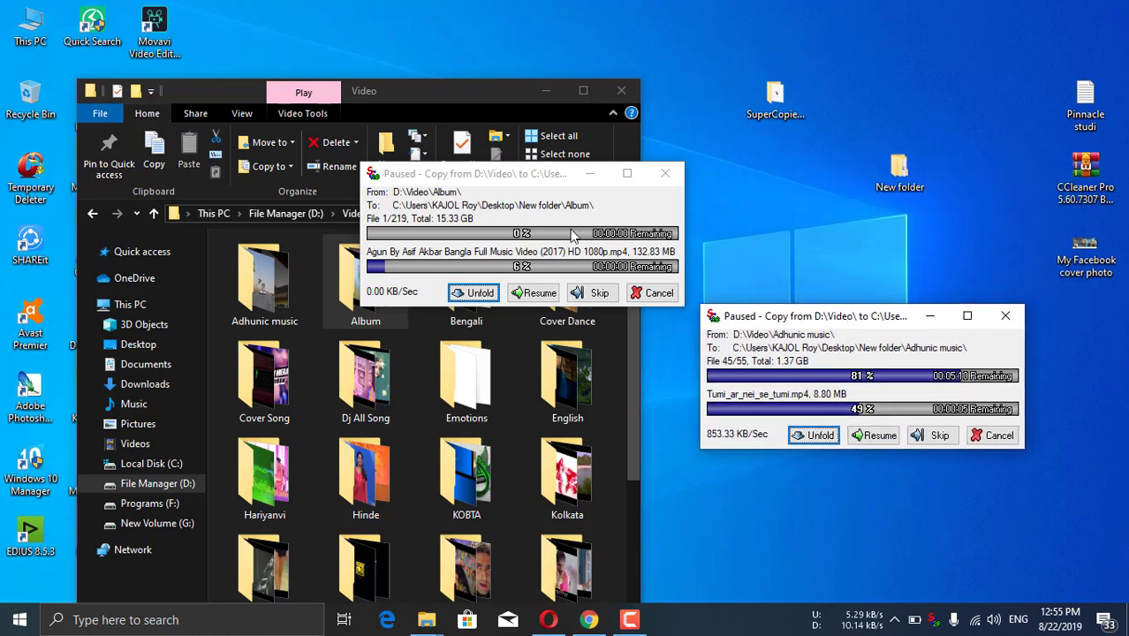
click(913, 179)
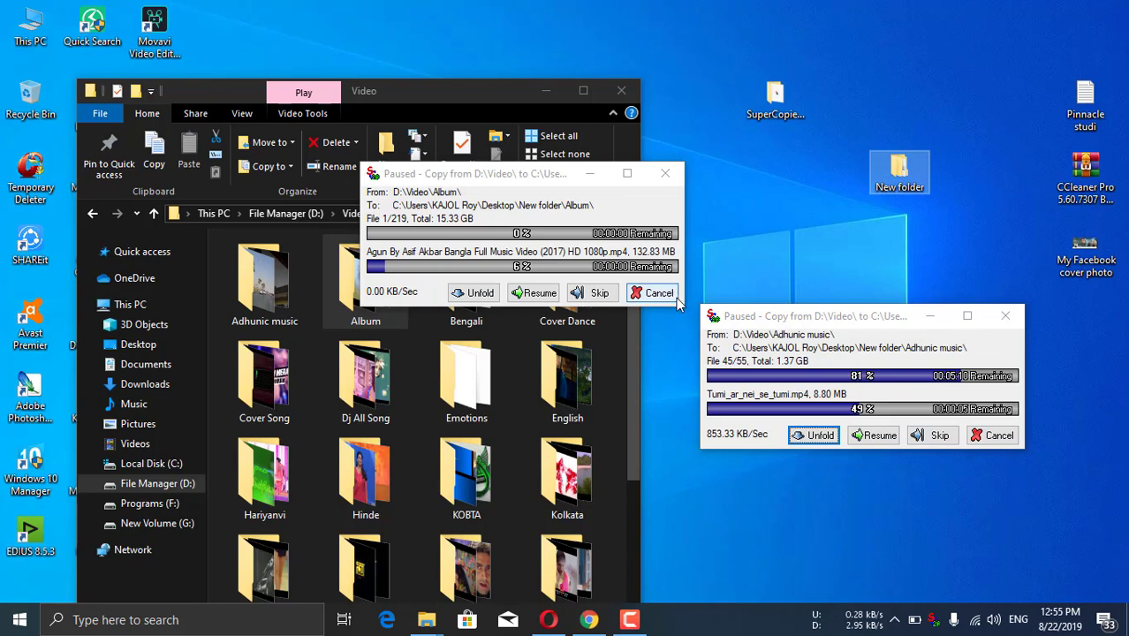
drag(511, 183, 565, 168)
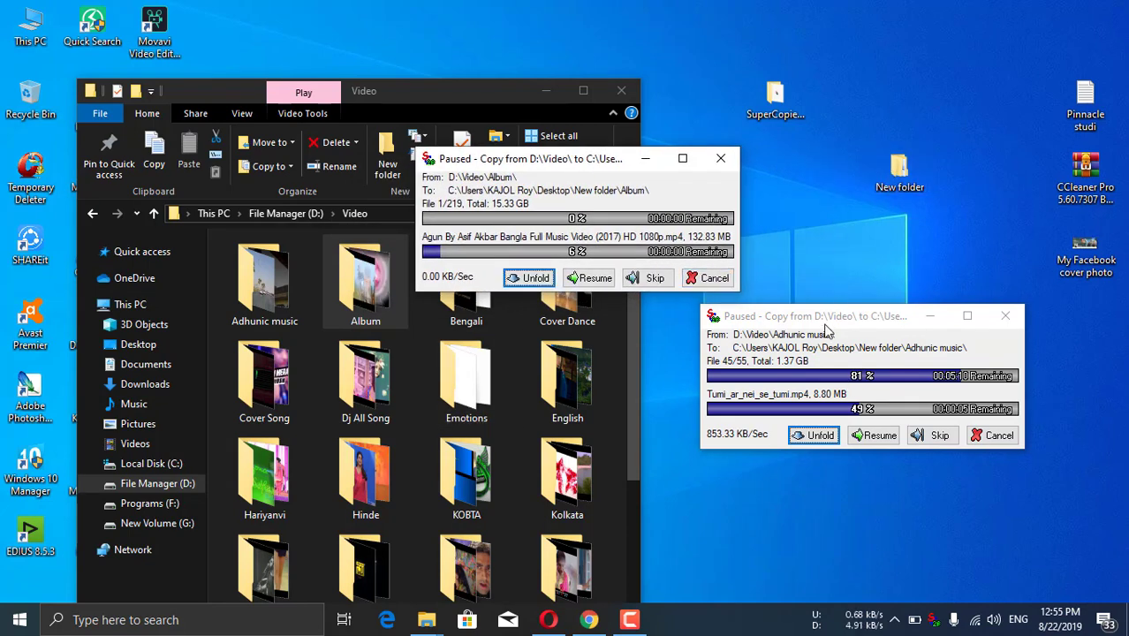
drag(824, 325, 802, 300)
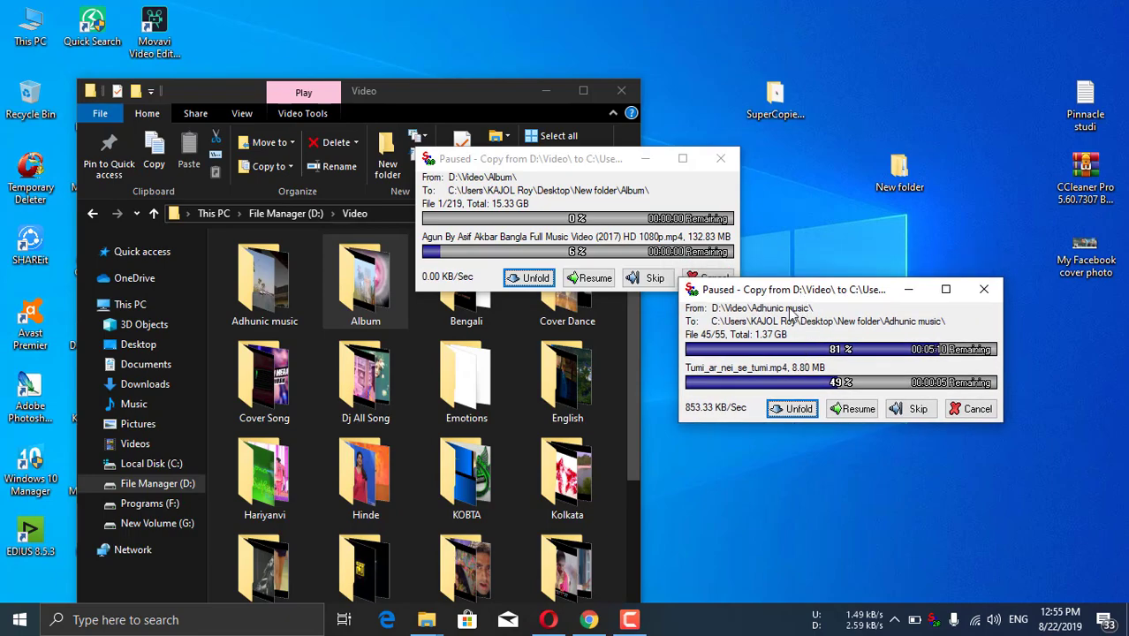
click(706, 278)
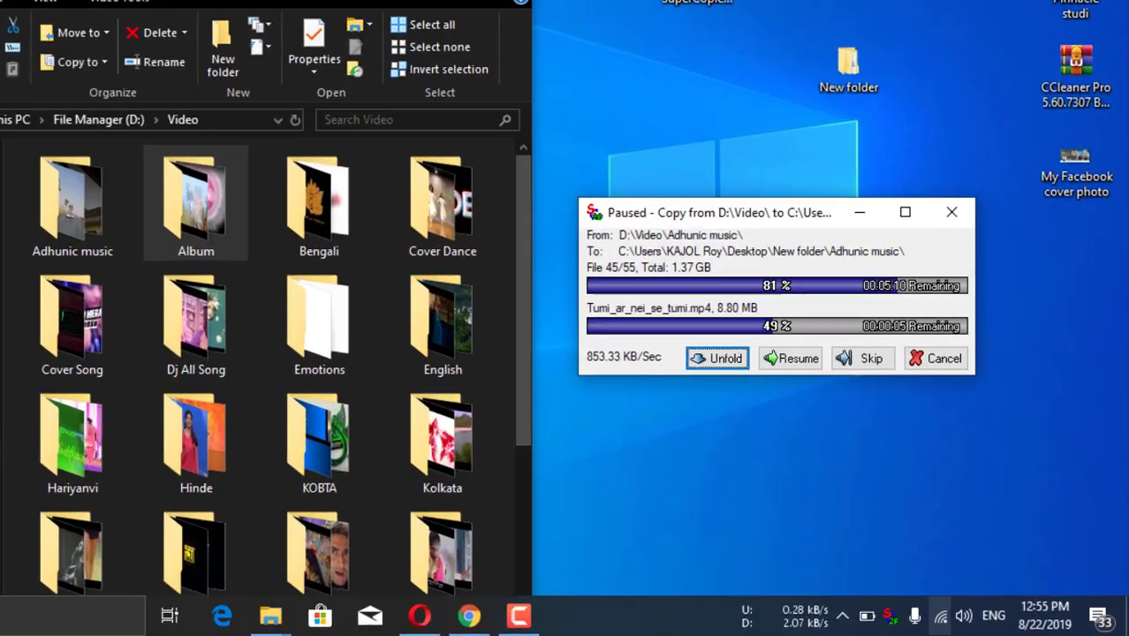
Step: In the configuration's copies and moves behavior, add new copy lists to existing ones when "The source and the destination are the same"
right_click(933, 619)
click(950, 574)
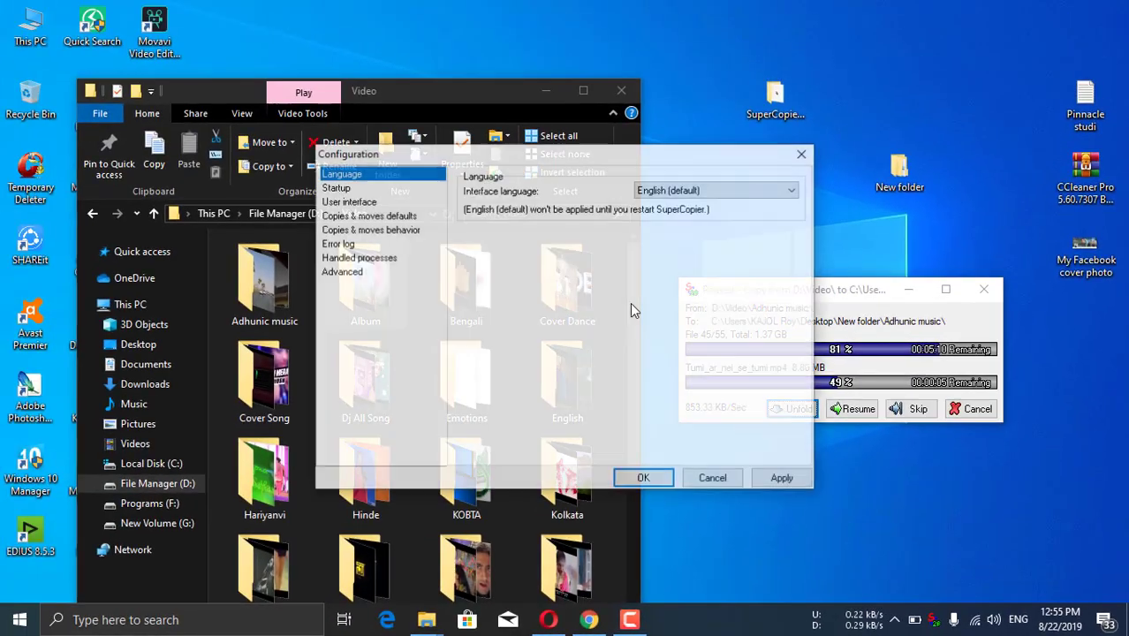
drag(585, 144, 468, 70)
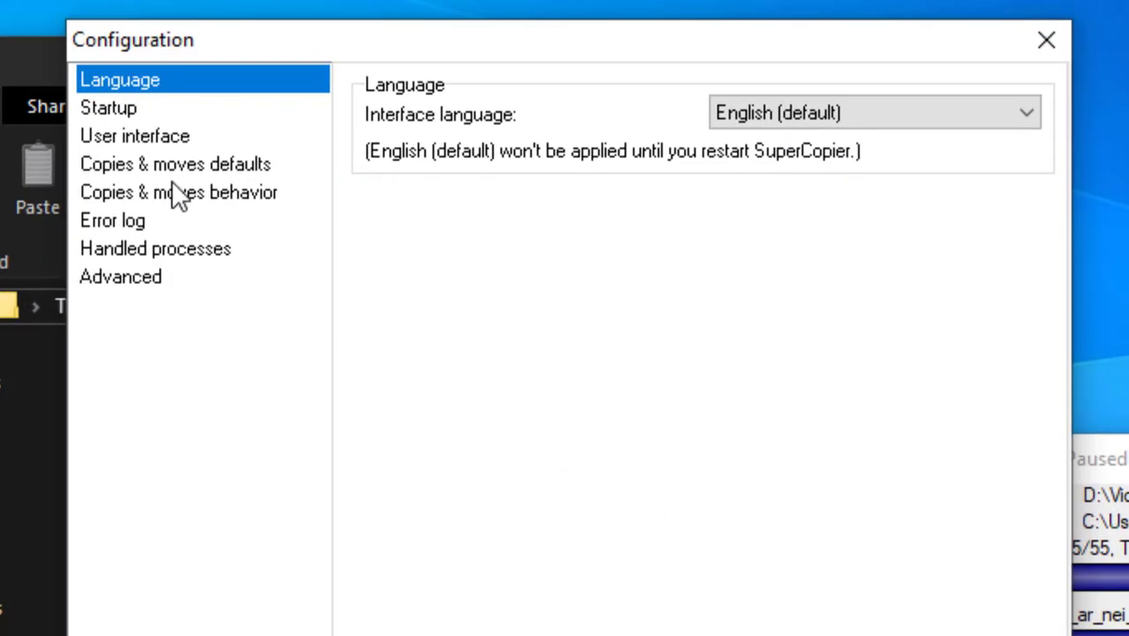
click(224, 182)
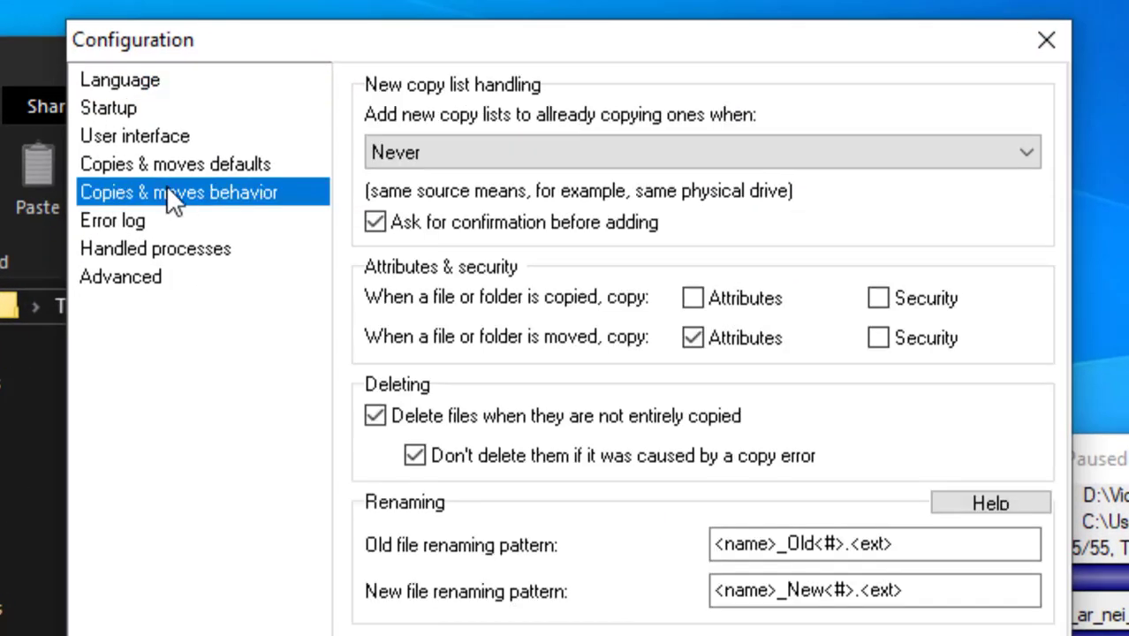
click(531, 154)
click(531, 154)
click(530, 152)
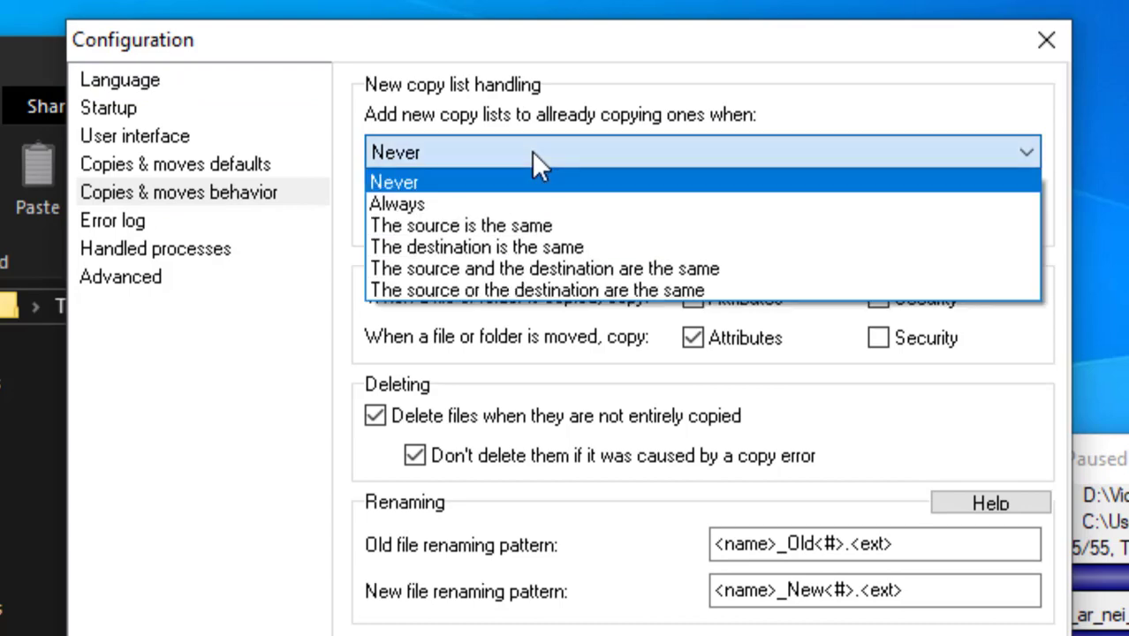
click(587, 270)
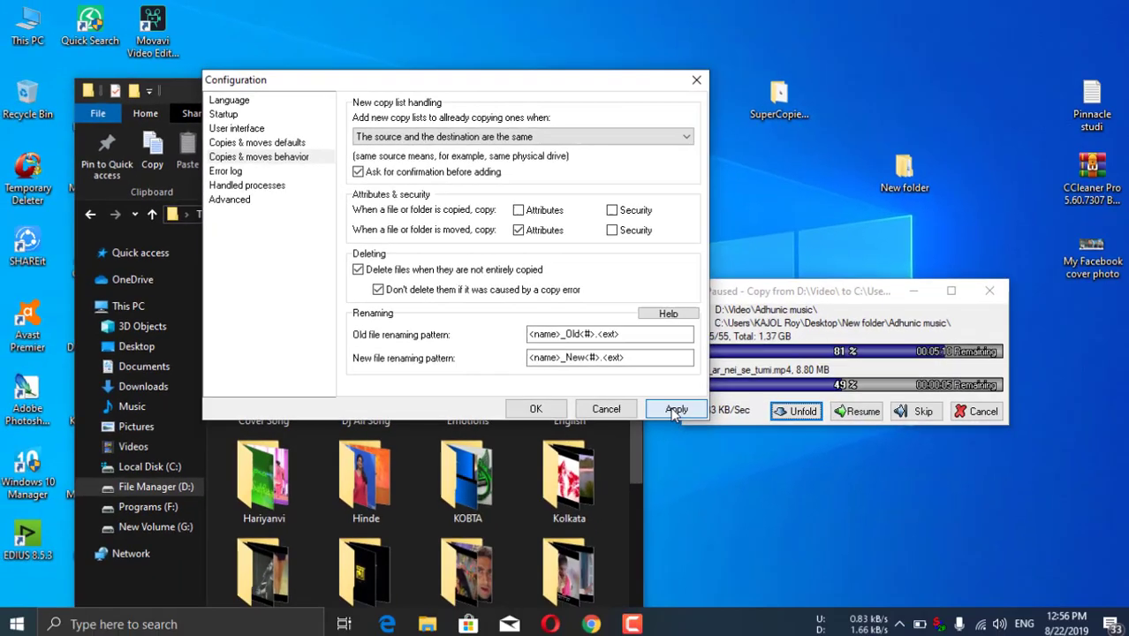
Step: Apply the new copy list handling setting and close the configuration
click(882, 585)
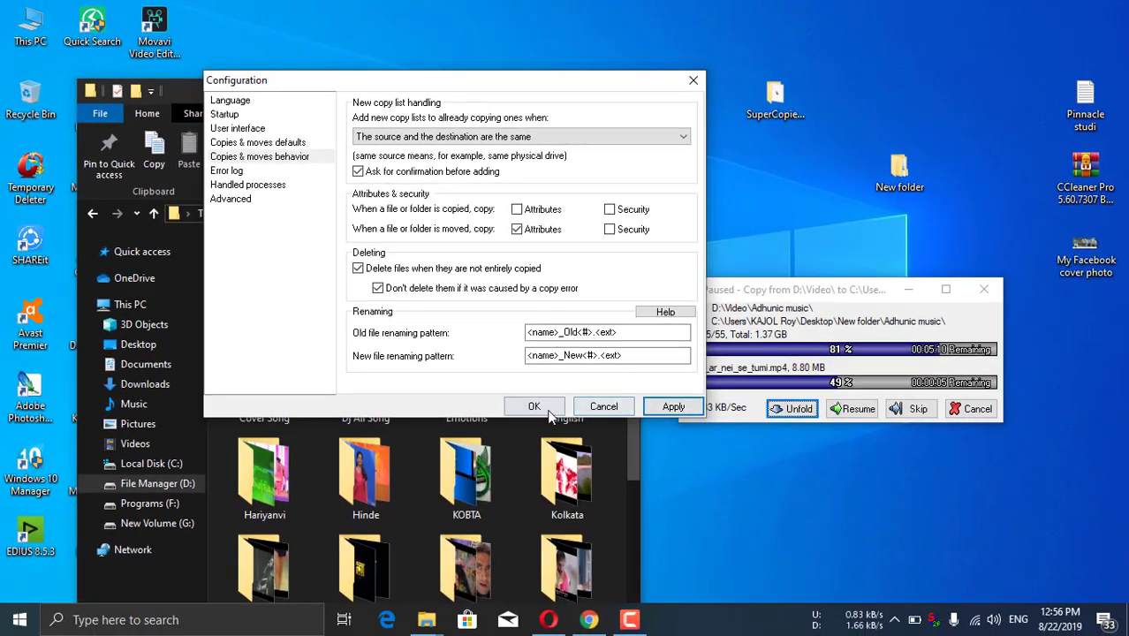
click(693, 582)
Step: Copy the Album folder into New folder on the desktop without adding it to the existing copy list, and cancel that separate copy
drag(369, 300, 897, 173)
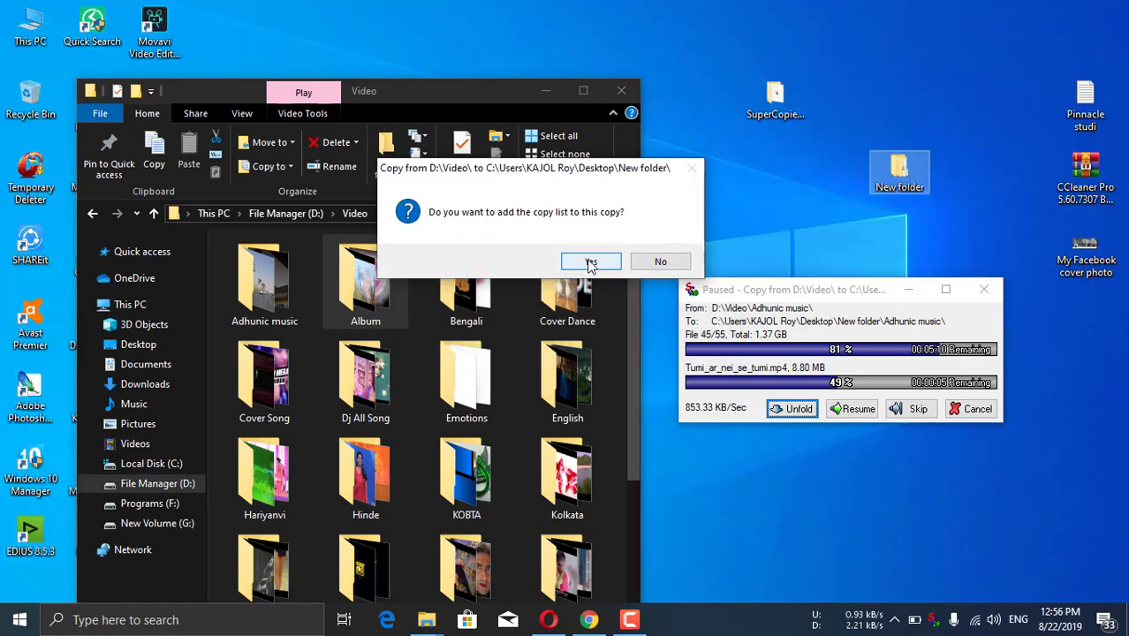
click(659, 261)
click(578, 374)
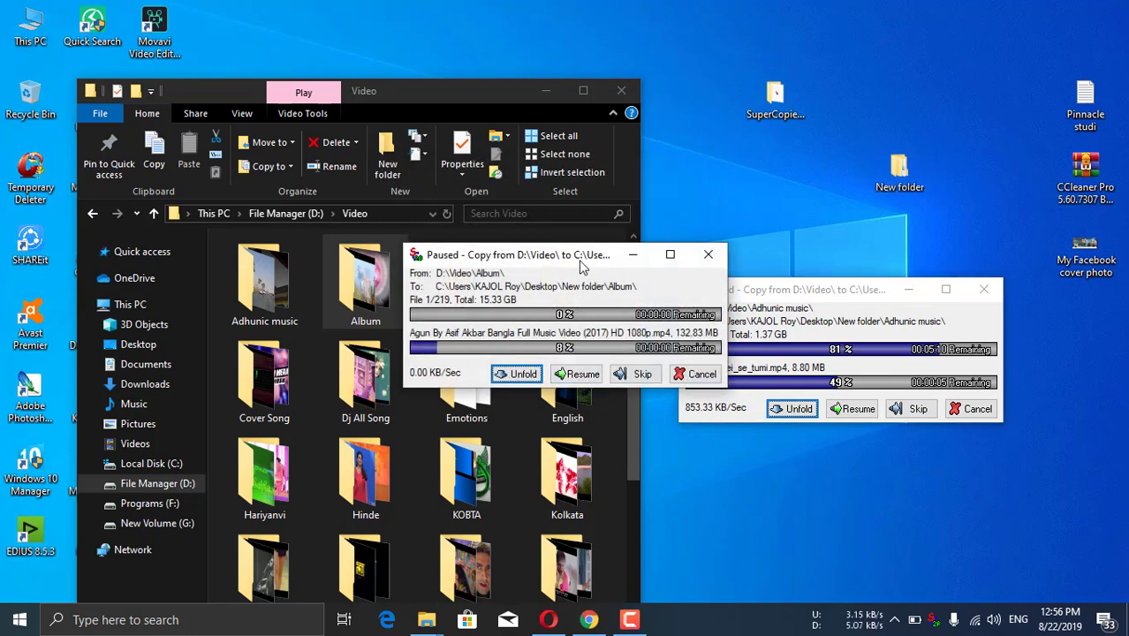
drag(582, 265, 523, 172)
click(639, 282)
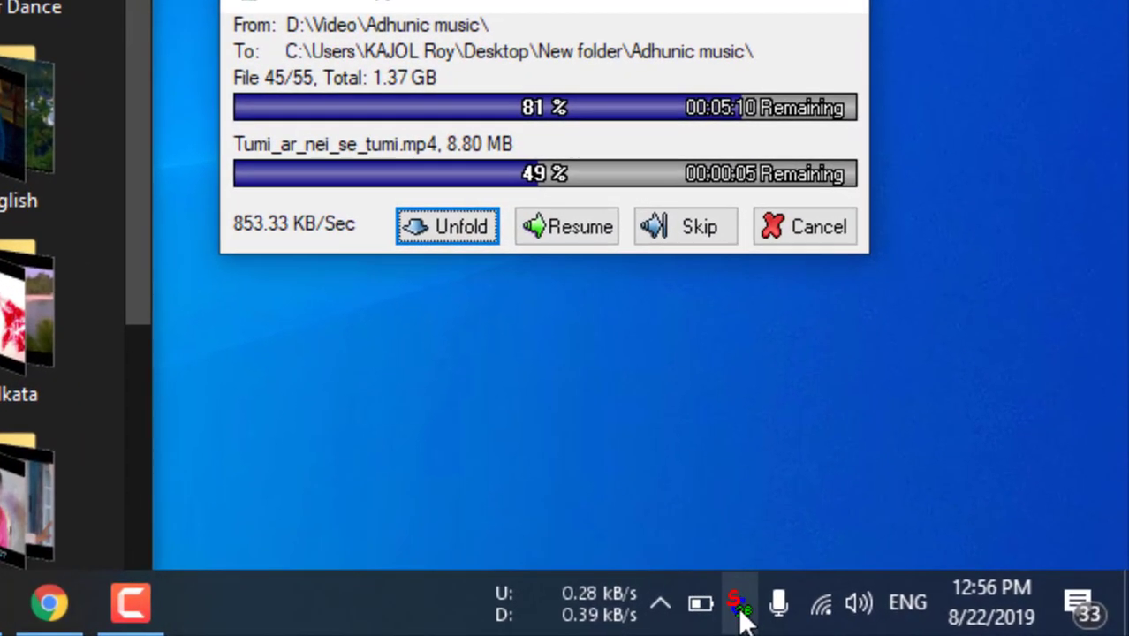
Step: In the configuration's copies and moves behavior, turn off "Ask for confirmation before adding" and apply the change
right_click(740, 606)
click(777, 534)
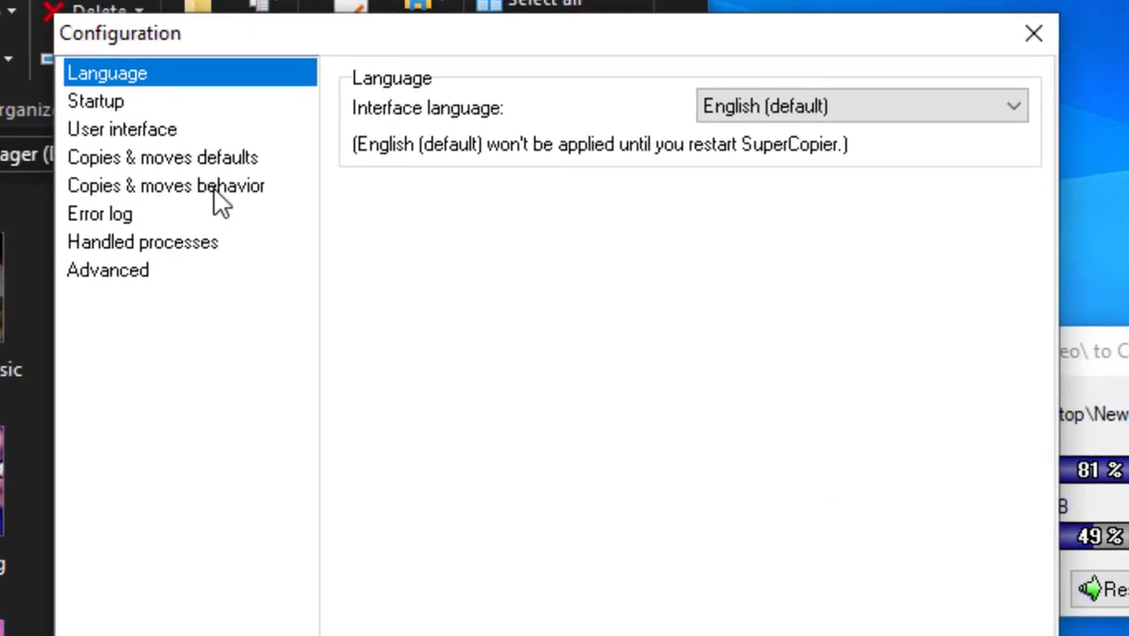
click(392, 229)
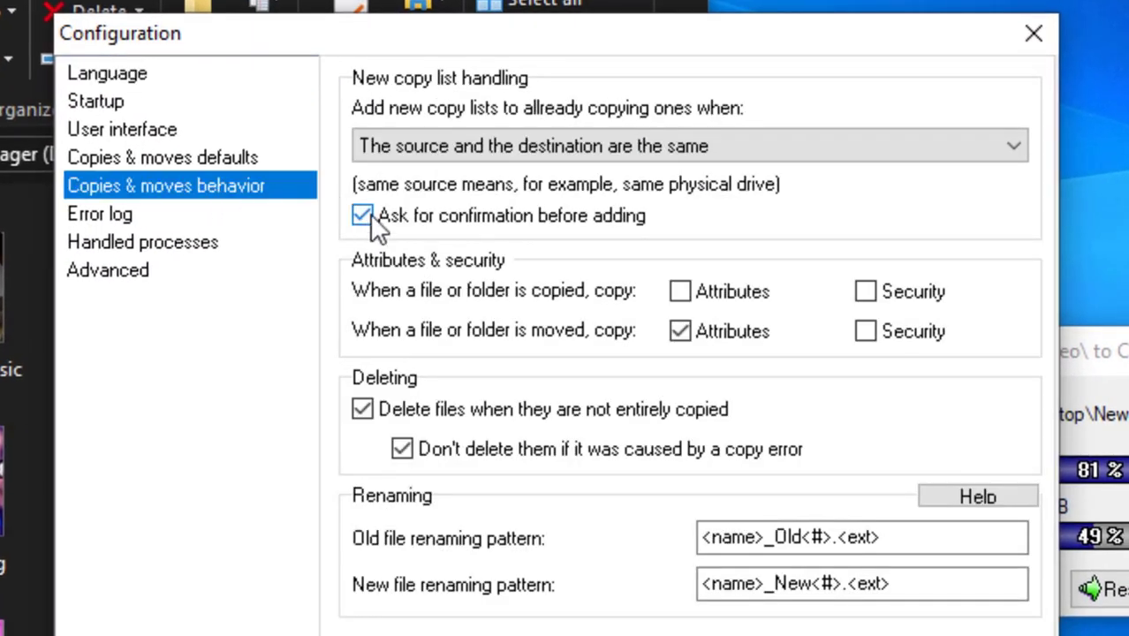
click(427, 219)
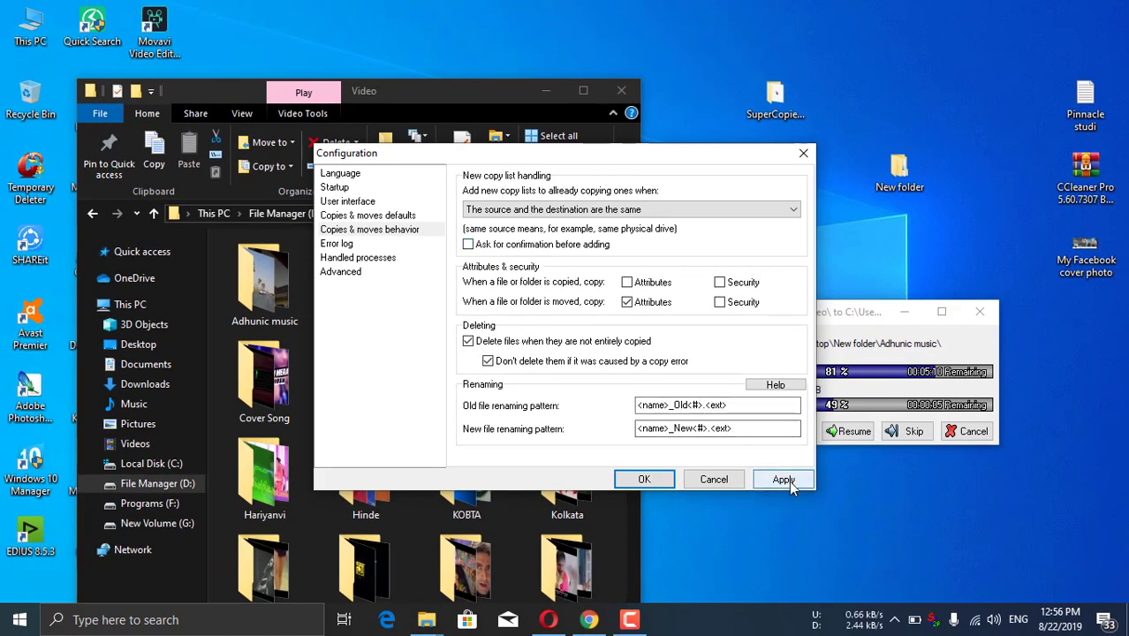
click(785, 479)
click(643, 479)
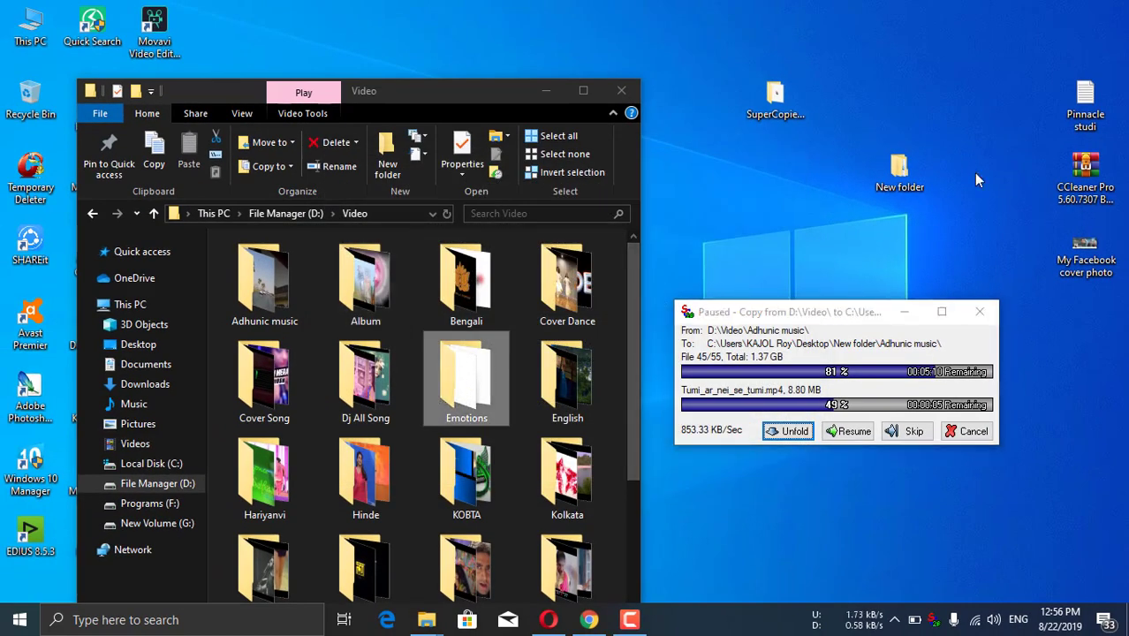
Step: Copy the Emotions folder into New folder and check the pending files in the paused Adhunic music copy's list
drag(976, 179, 901, 169)
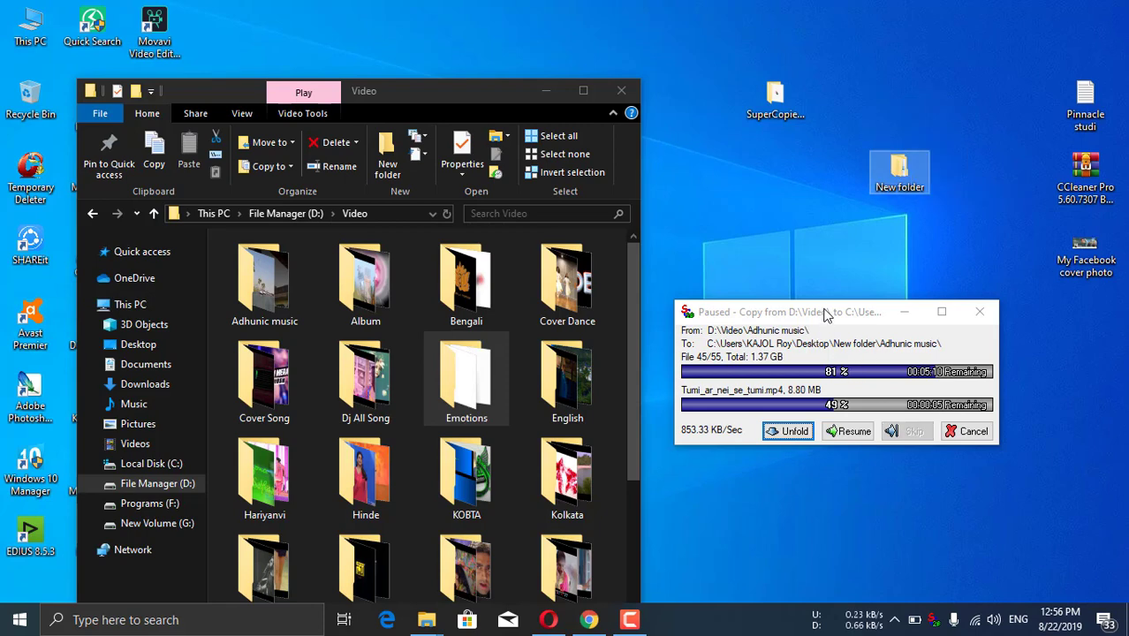
drag(826, 313, 666, 40)
click(637, 157)
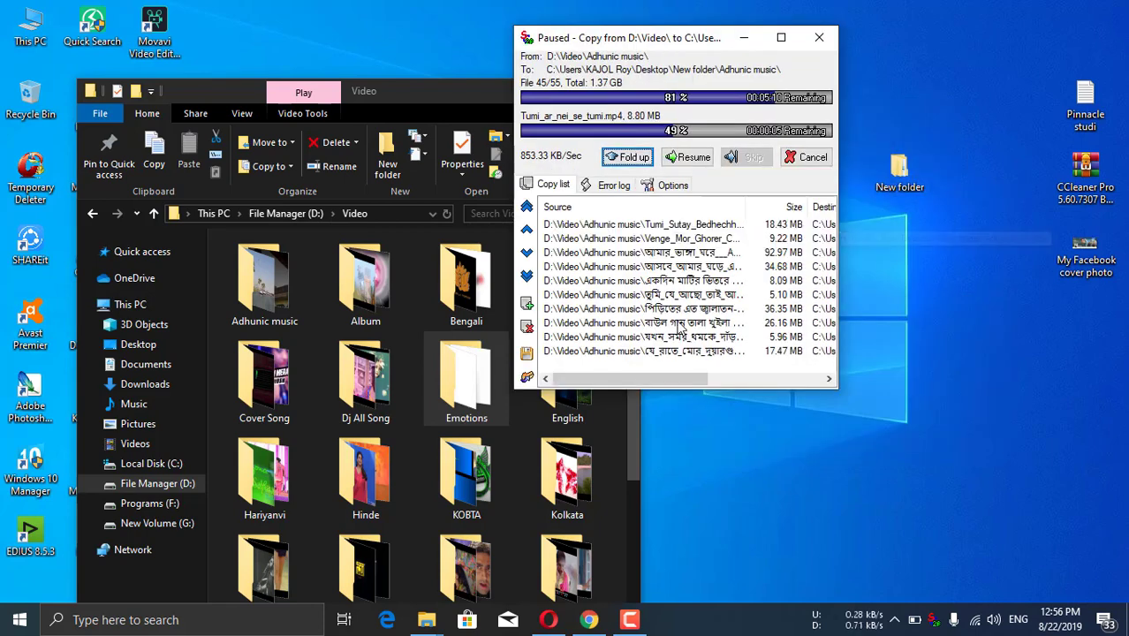
drag(675, 322, 640, 280)
click(634, 156)
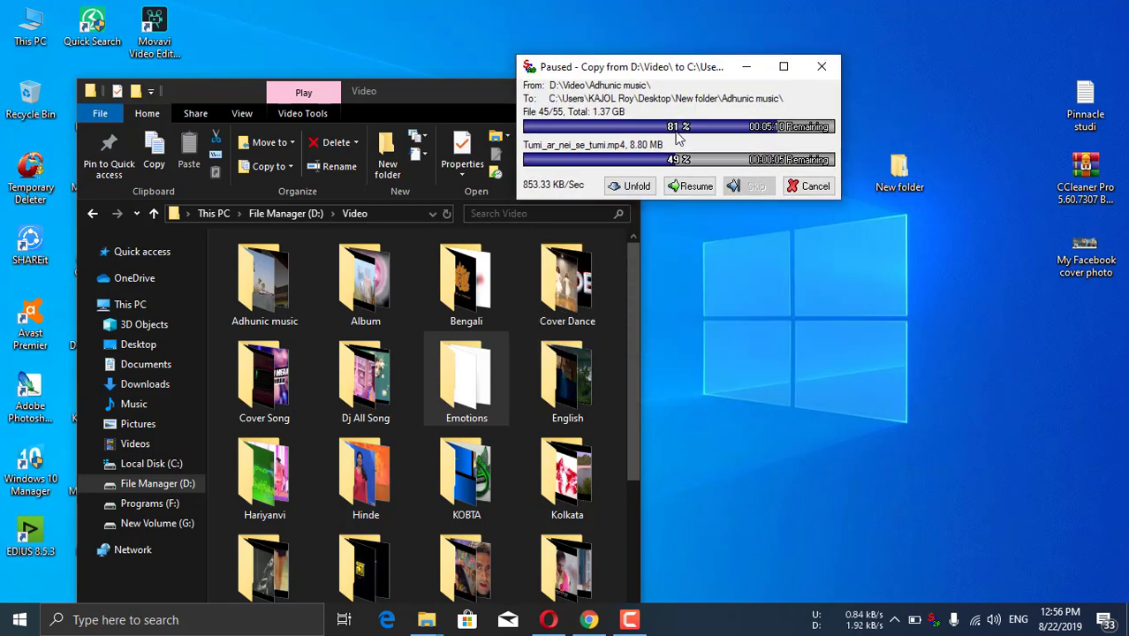
right_click(751, 26)
click(824, 64)
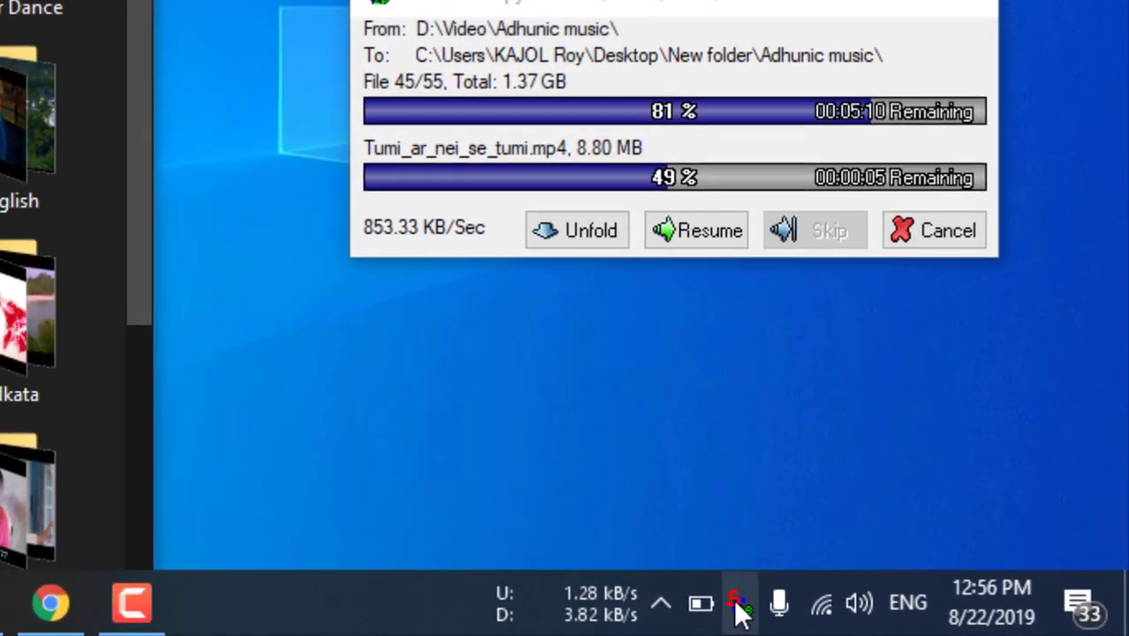
Step: In the configuration's copies and moves defaults, raise the speed limit to 100.00 MB and leave the limit disabled
right_click(740, 607)
click(766, 521)
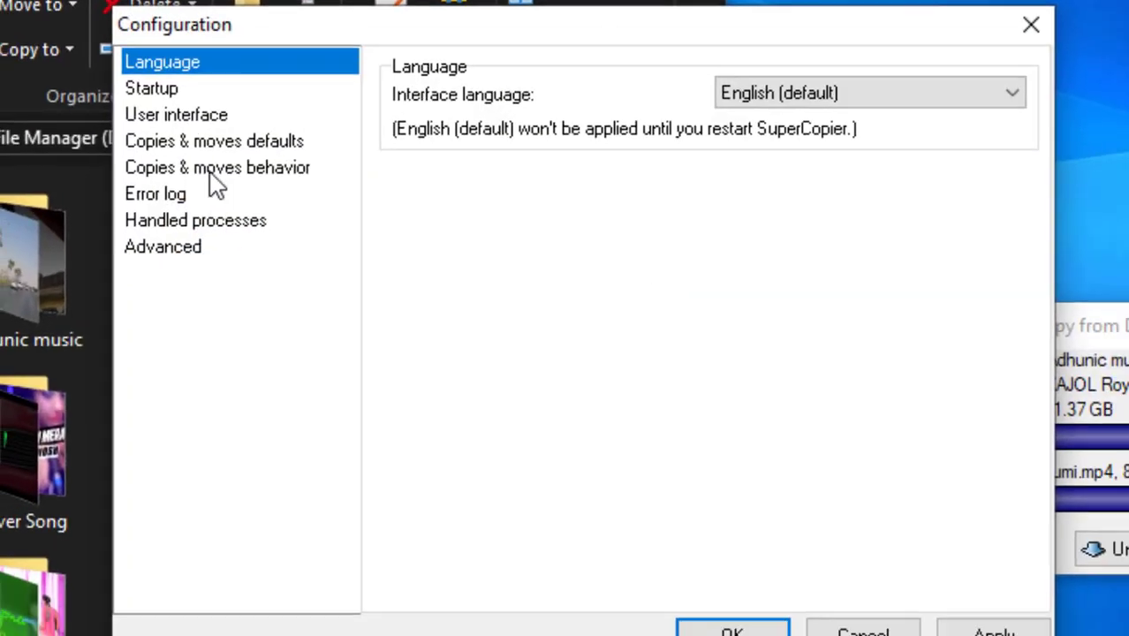
click(211, 167)
click(217, 139)
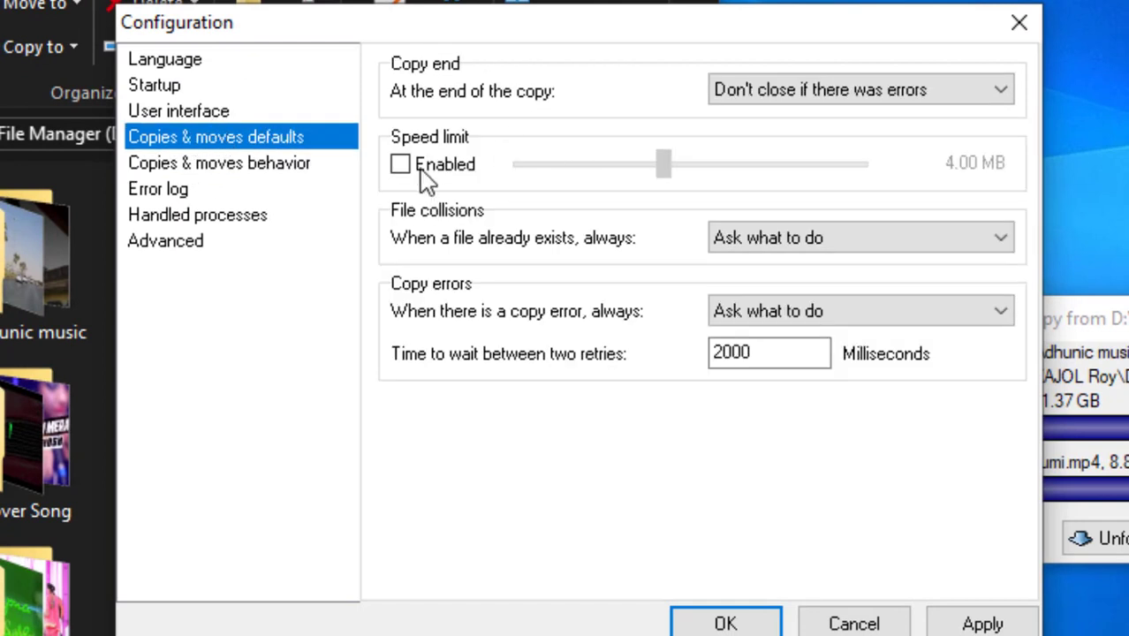
click(426, 176)
drag(671, 172, 861, 166)
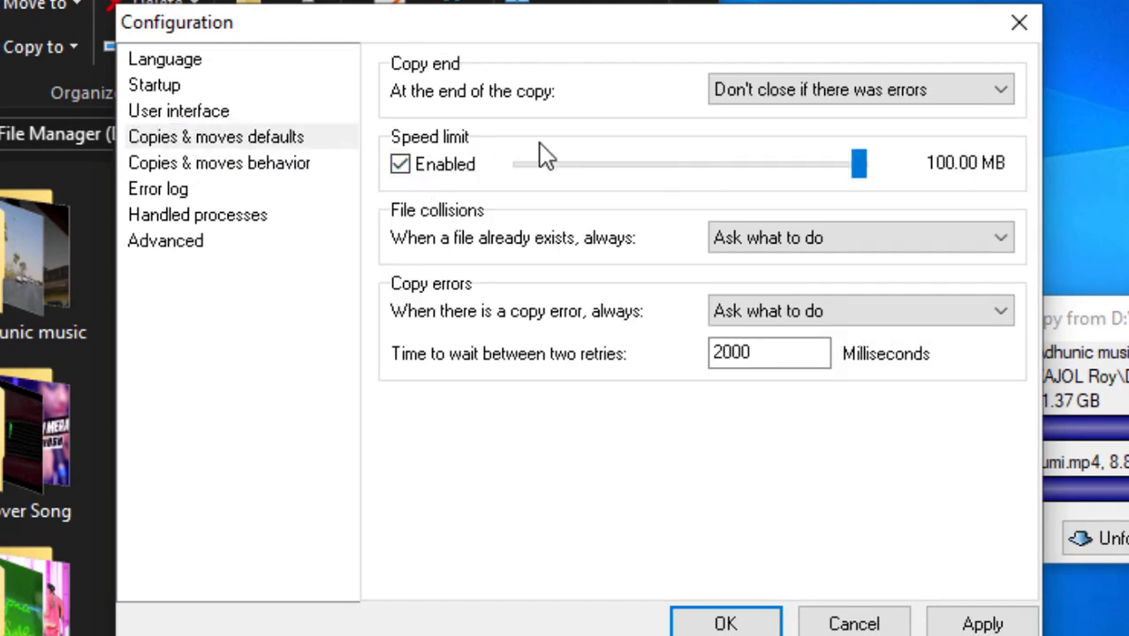
click(424, 174)
Step: In the advanced configuration, set the SuperCopier process priority to High and confirm the changes
click(223, 219)
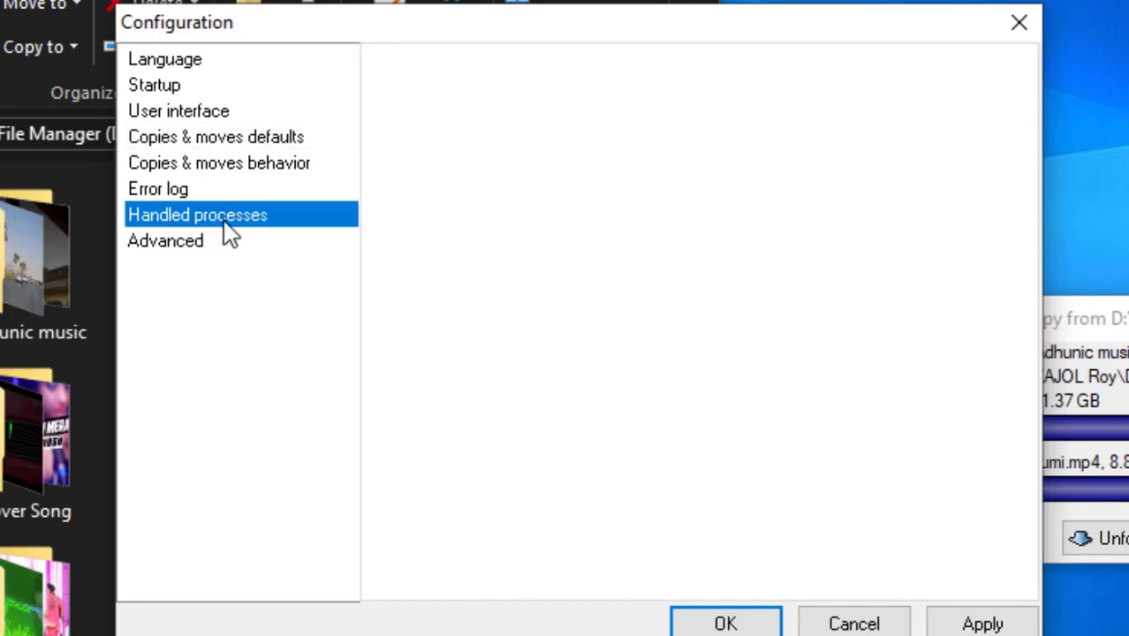
click(238, 243)
click(795, 91)
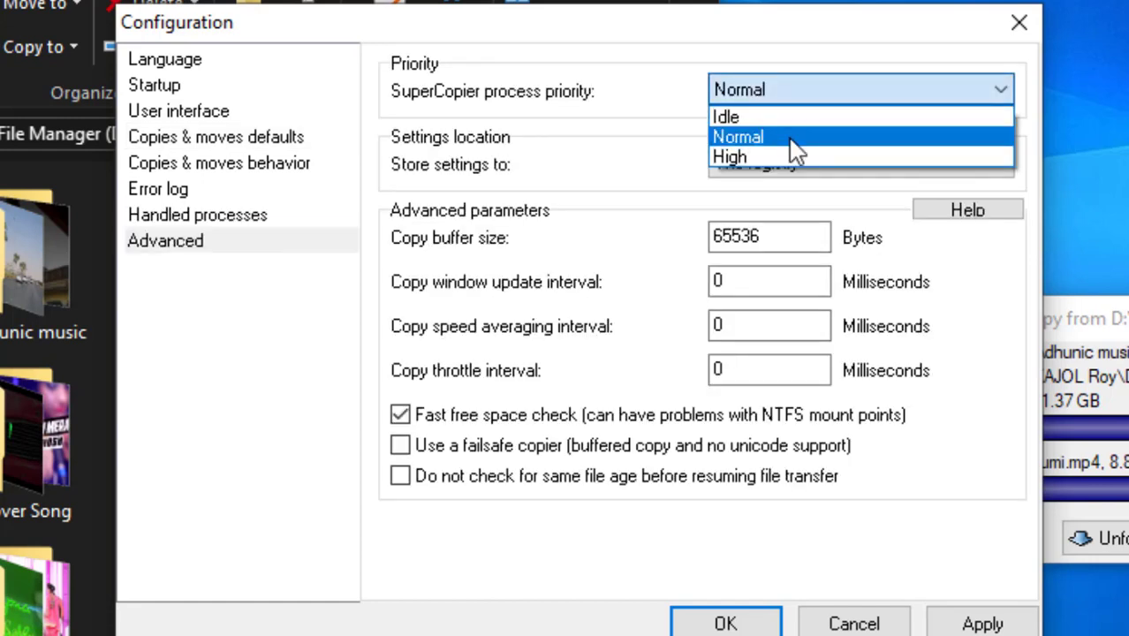
click(793, 159)
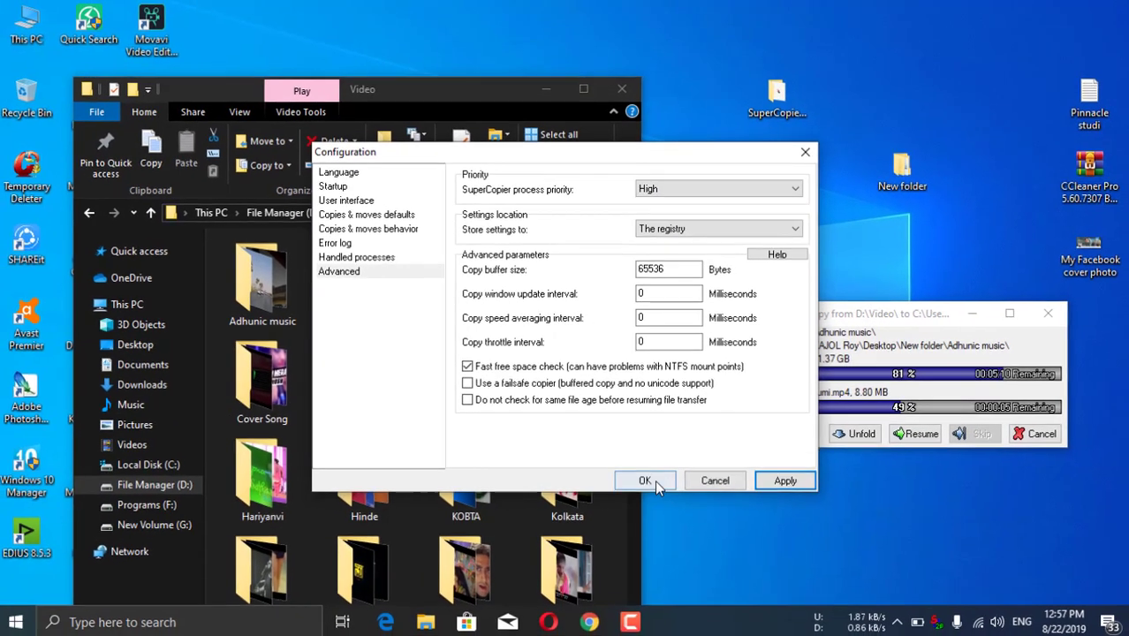
click(725, 623)
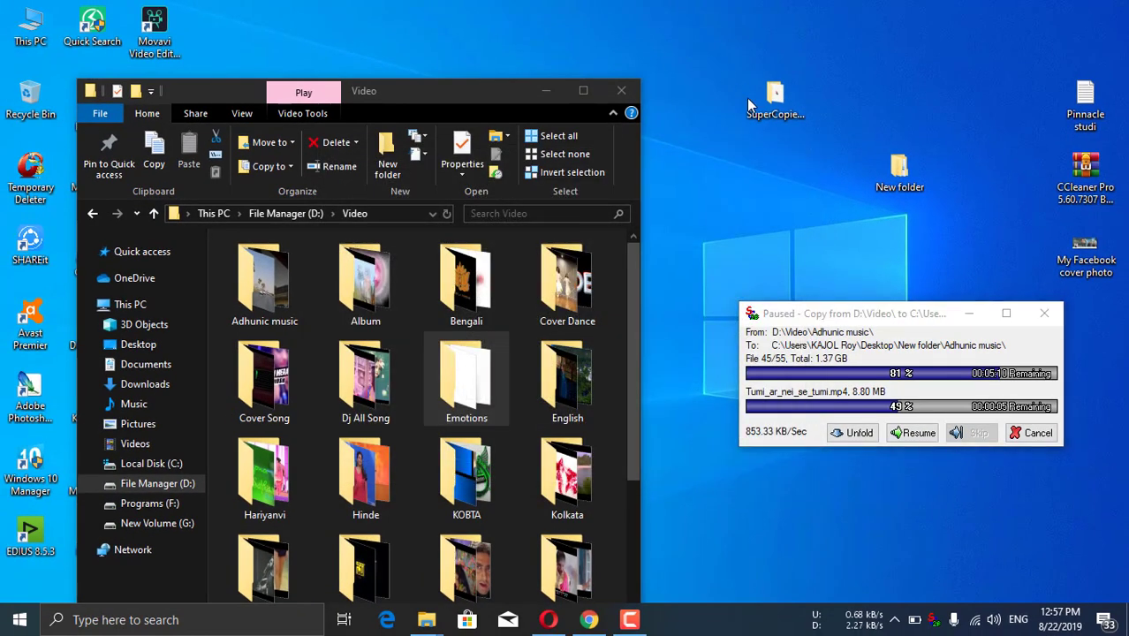
right_click(689, 42)
click(720, 88)
right_click(658, 25)
click(726, 77)
right_click(654, 23)
click(713, 73)
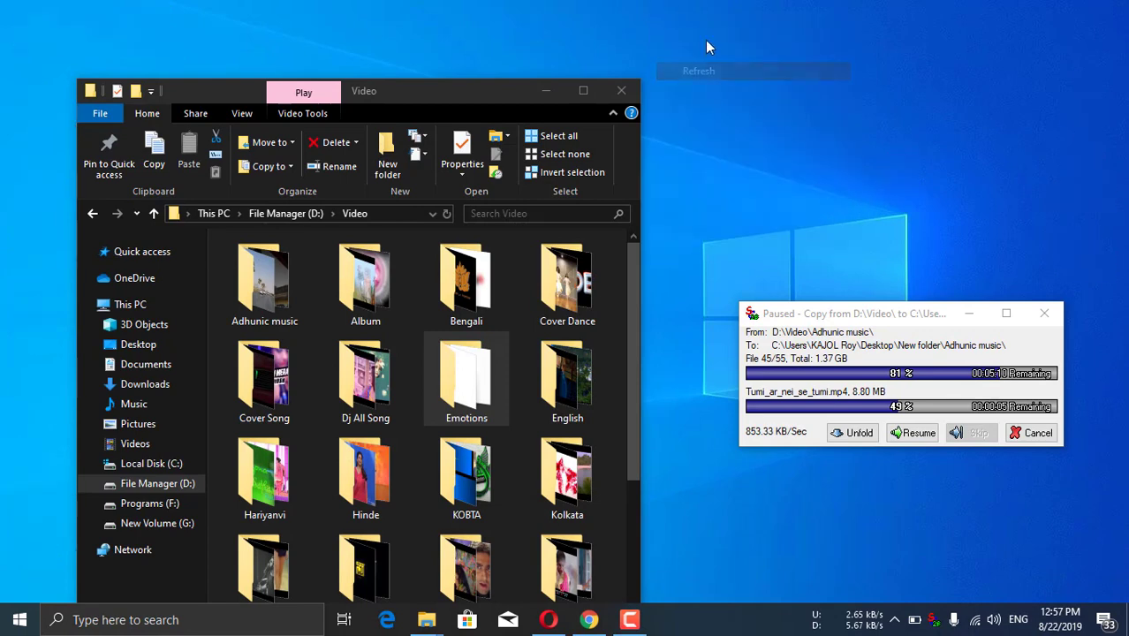
right_click(706, 40)
click(712, 45)
right_click(713, 52)
click(715, 57)
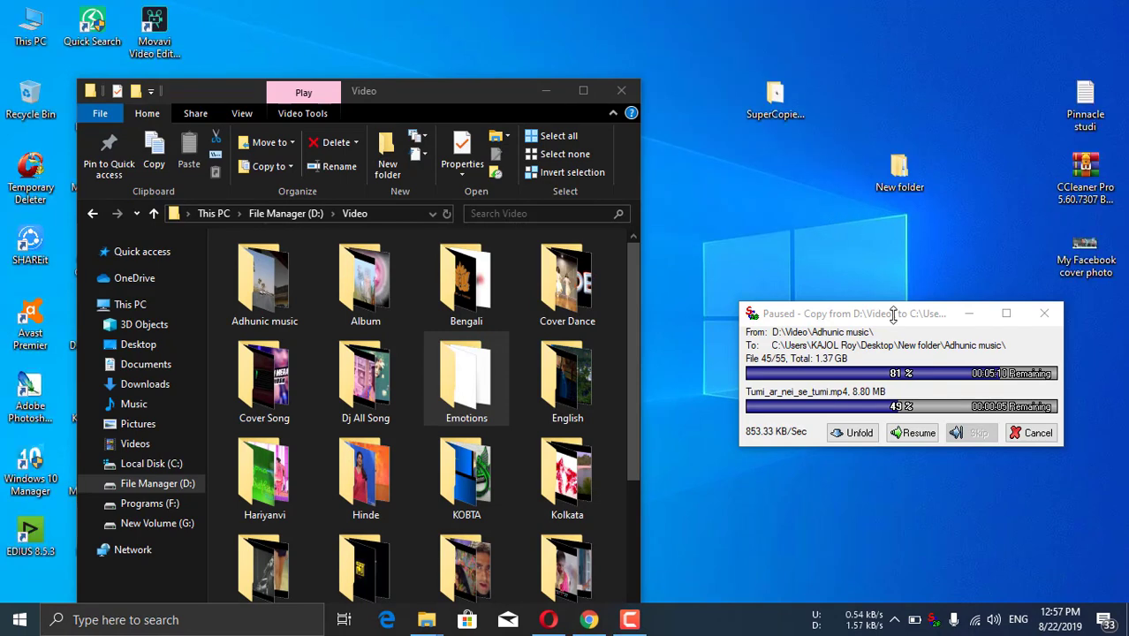
Step: Examine the paused copy's file list and its options for copy end, speed limit, file collisions and copy errors
drag(894, 315, 754, 211)
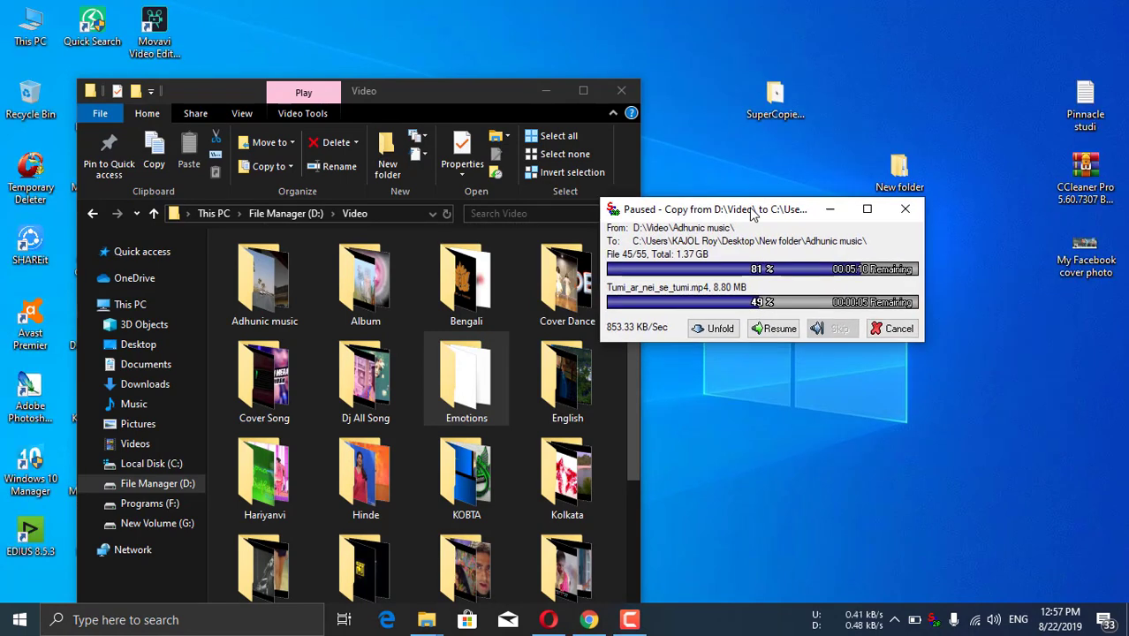
click(718, 332)
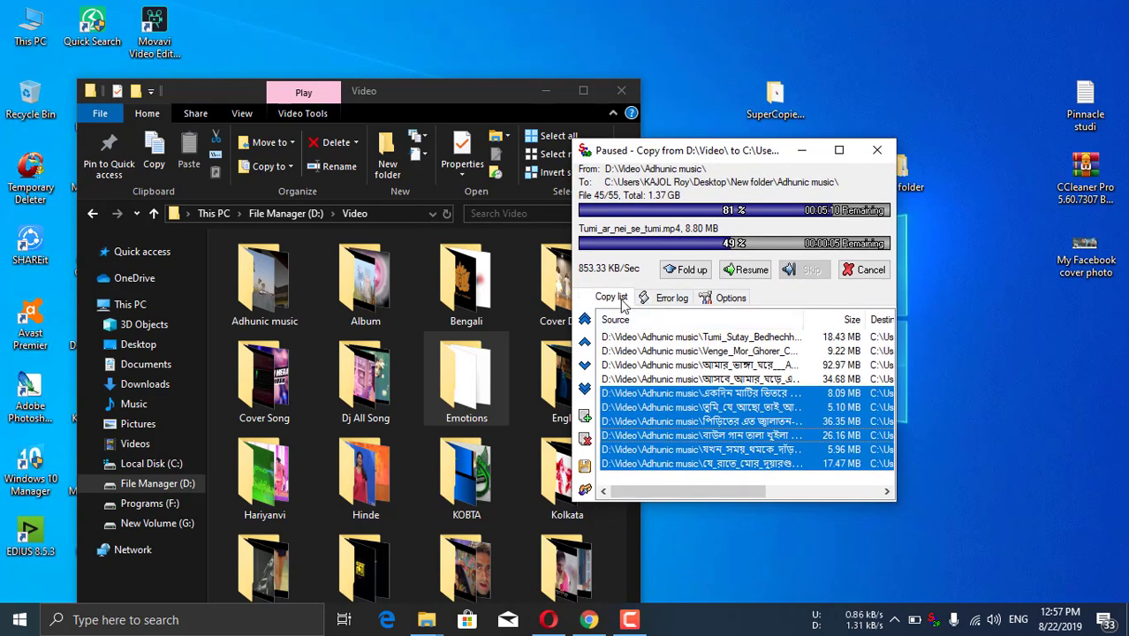
click(688, 272)
click(680, 272)
click(608, 298)
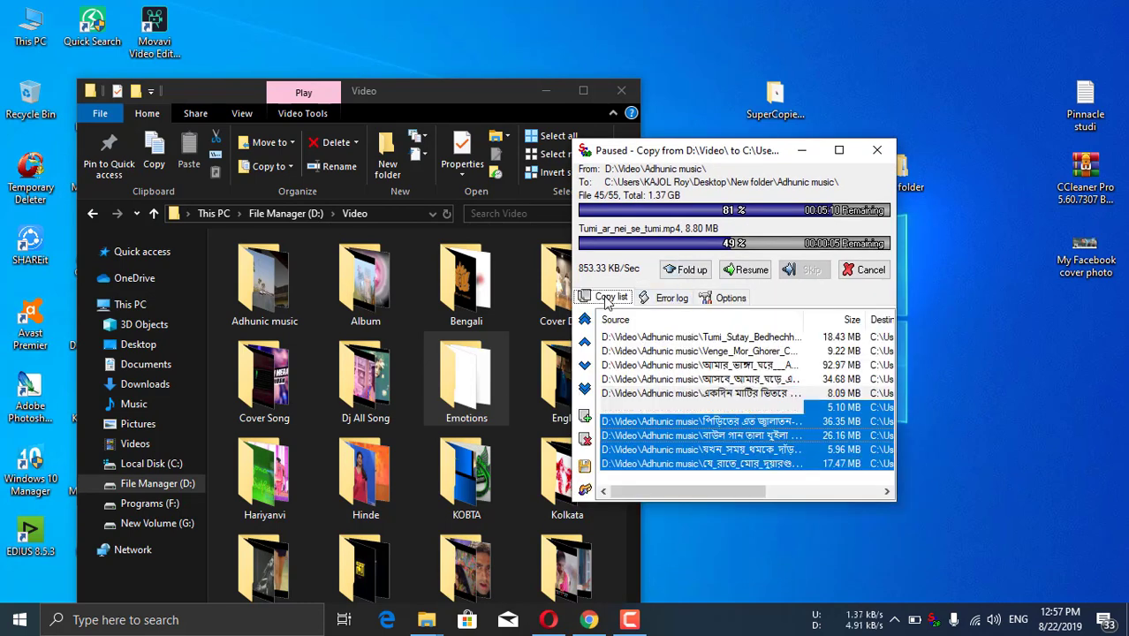
click(732, 300)
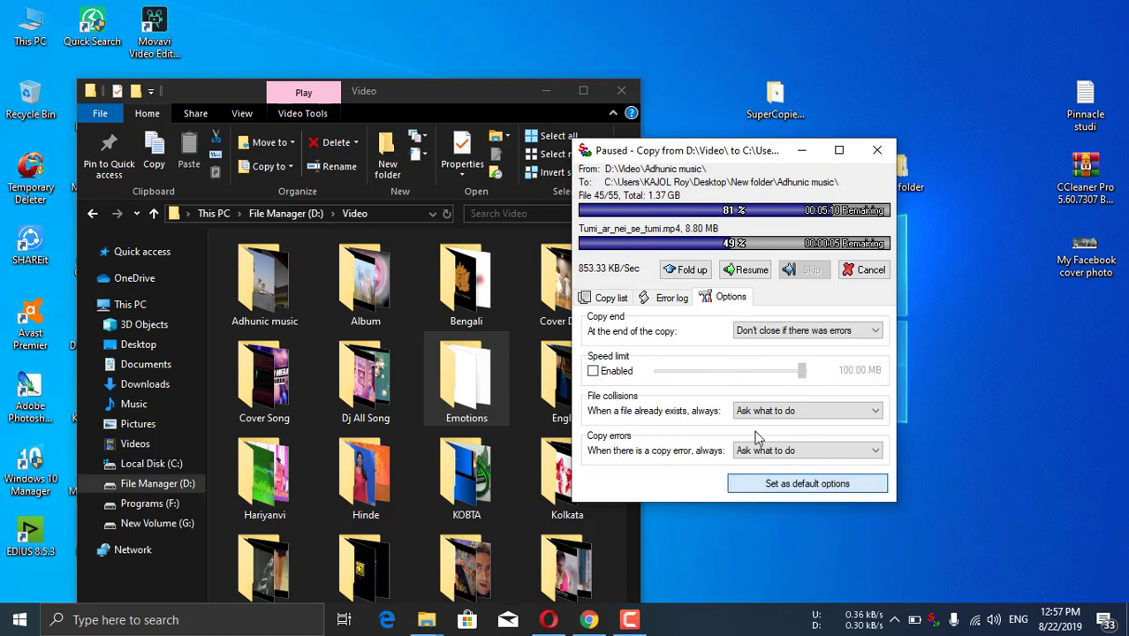
click(610, 298)
click(688, 269)
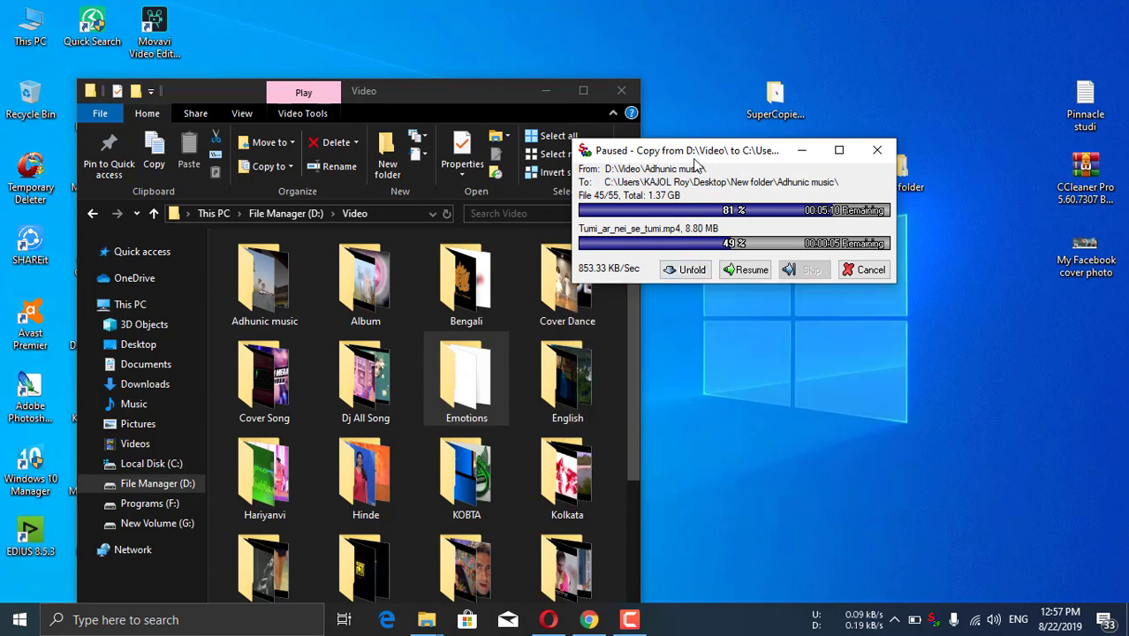
drag(707, 151, 811, 267)
right_click(649, 4)
click(704, 53)
right_click(640, 3)
click(710, 51)
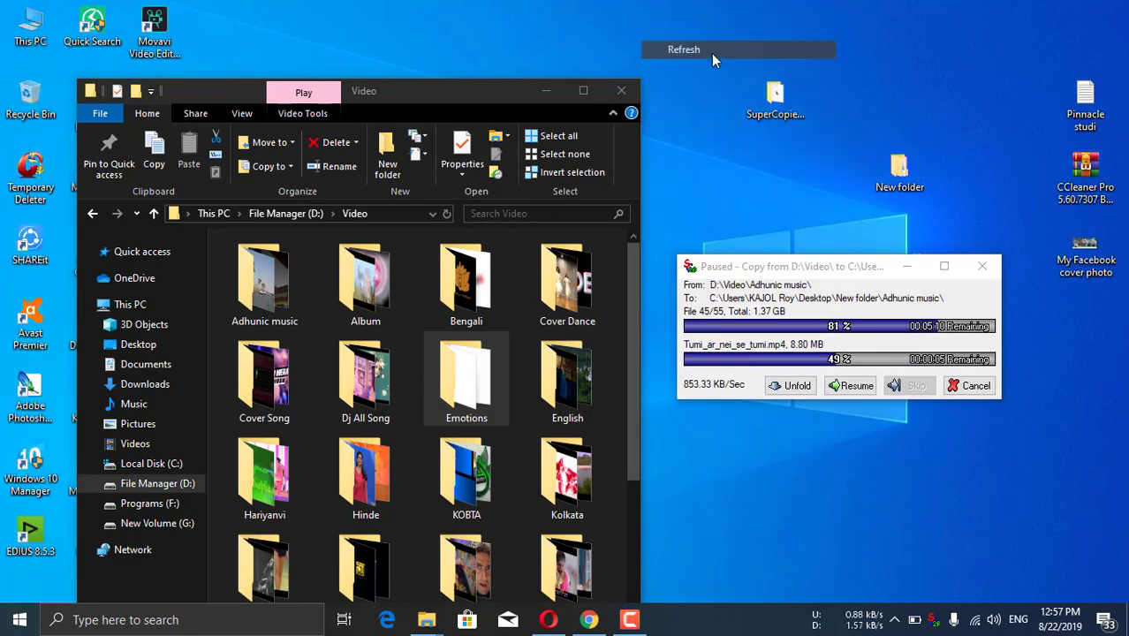
right_click(576, 3)
click(687, 46)
right_click(588, 2)
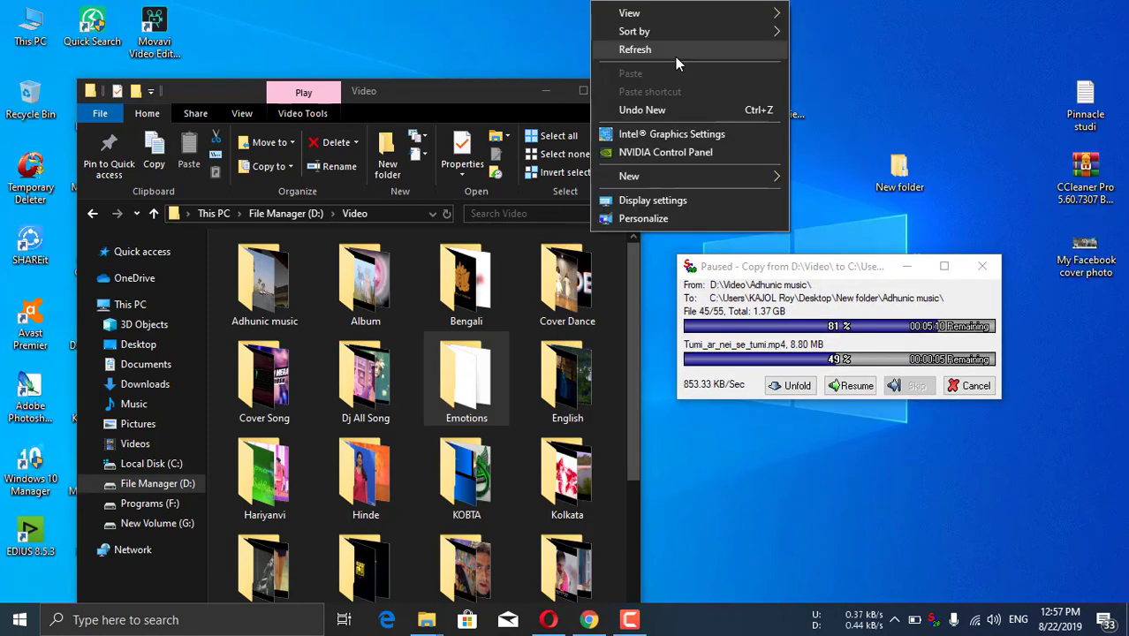
click(679, 50)
right_click(615, 3)
click(682, 51)
right_click(623, 3)
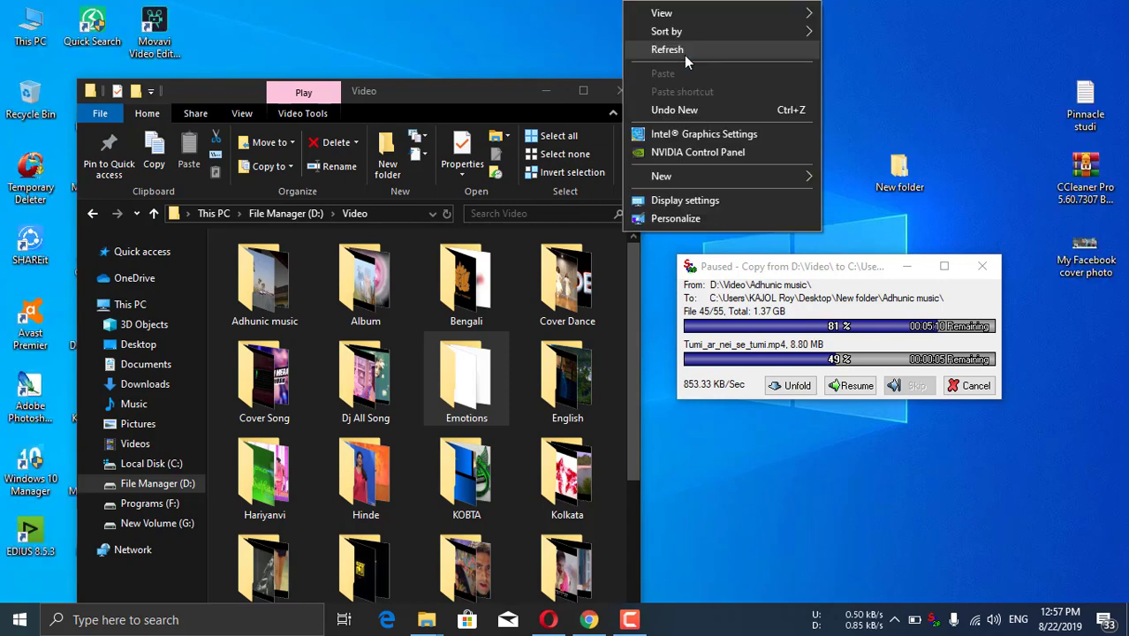
click(685, 55)
right_click(623, 3)
click(687, 53)
Step: Resume the paused copy into New folder and place its progress window beside the Video folder window
drag(823, 345, 798, 311)
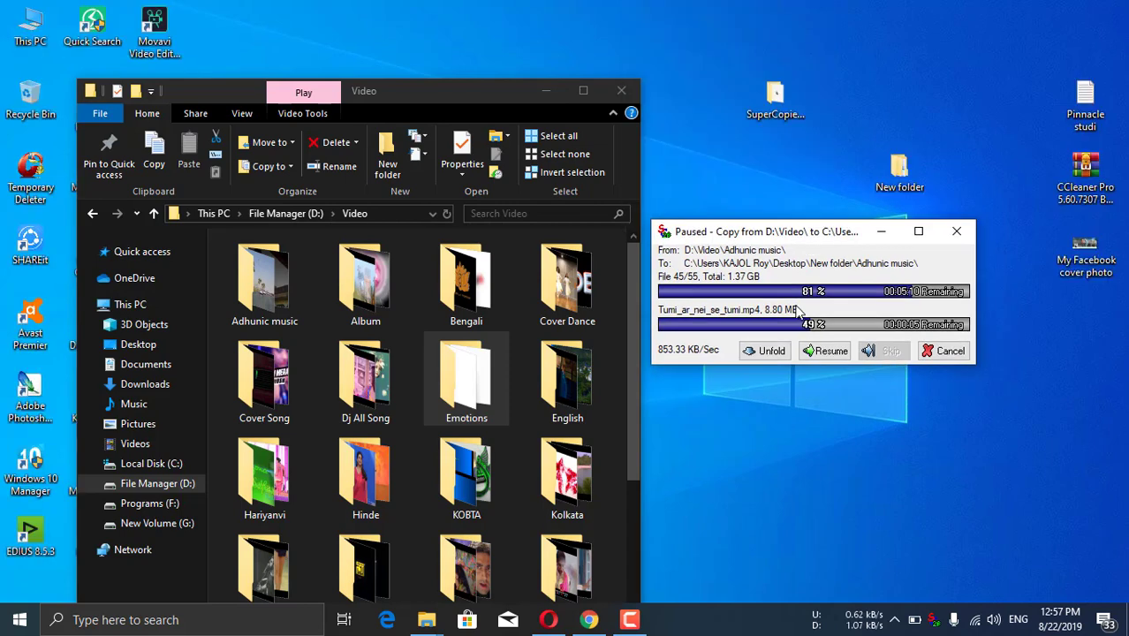
click(830, 352)
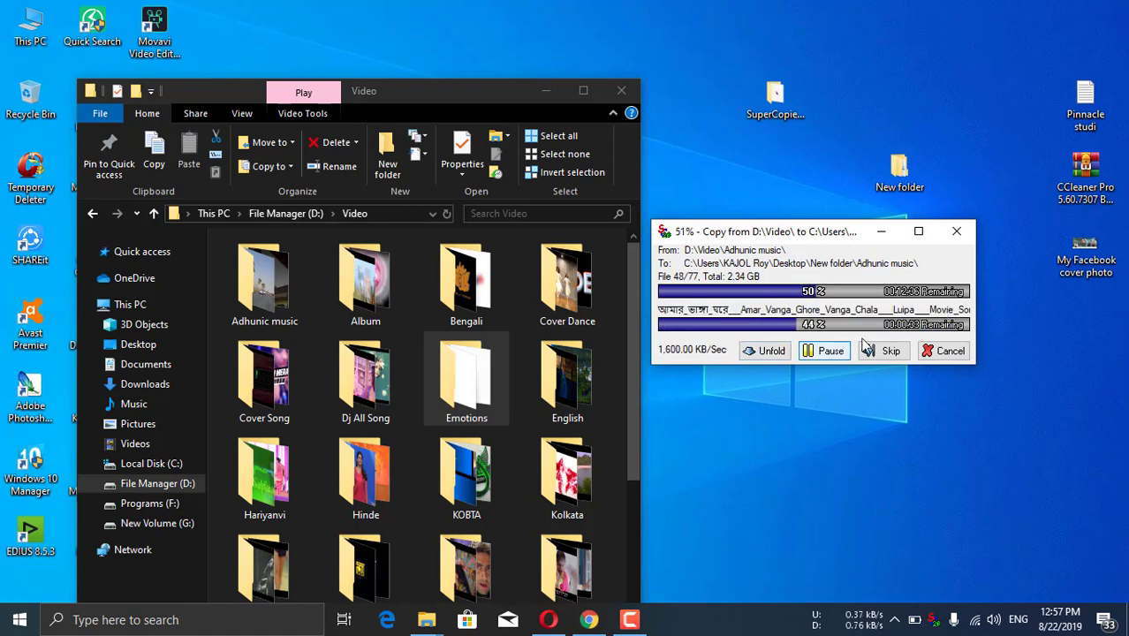
drag(780, 240, 793, 264)
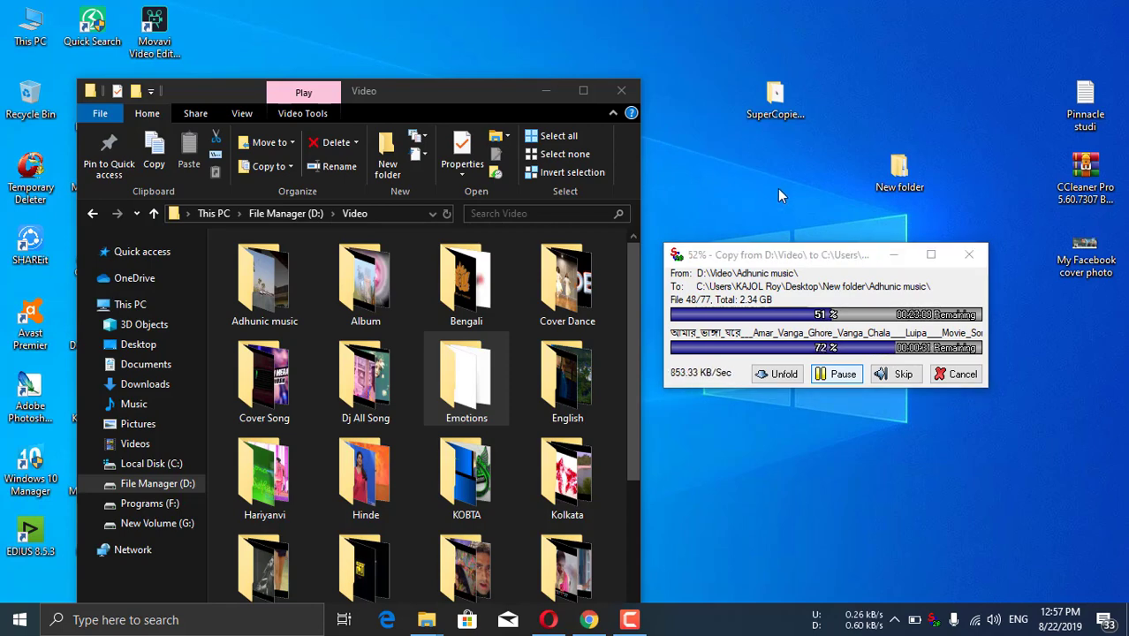
right_click(849, 3)
click(891, 50)
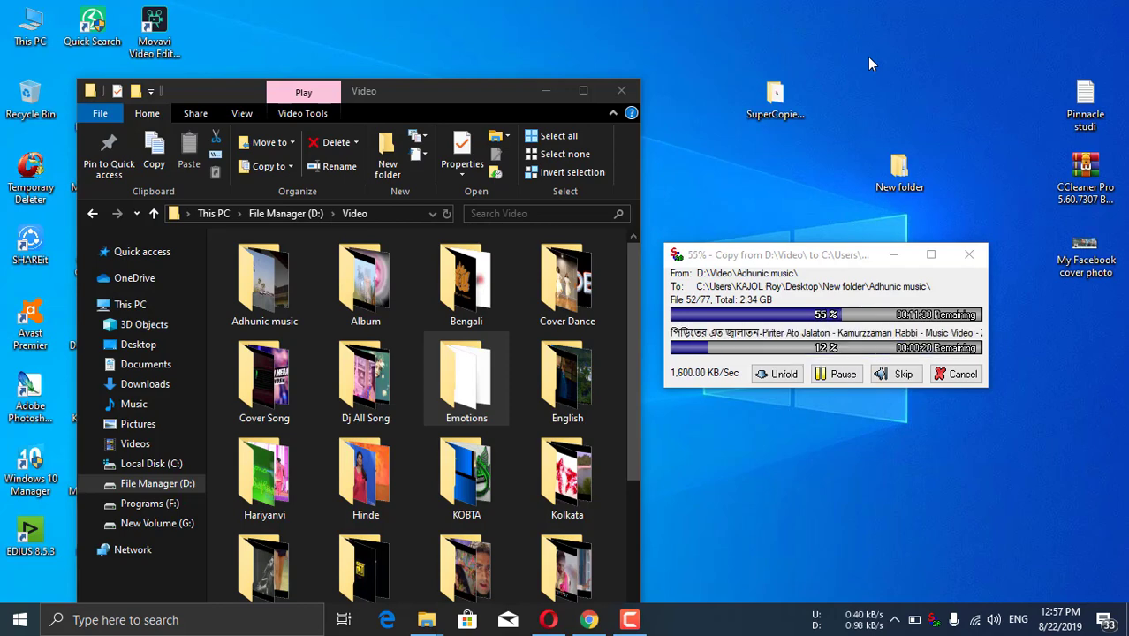
right_click(868, 86)
click(869, 98)
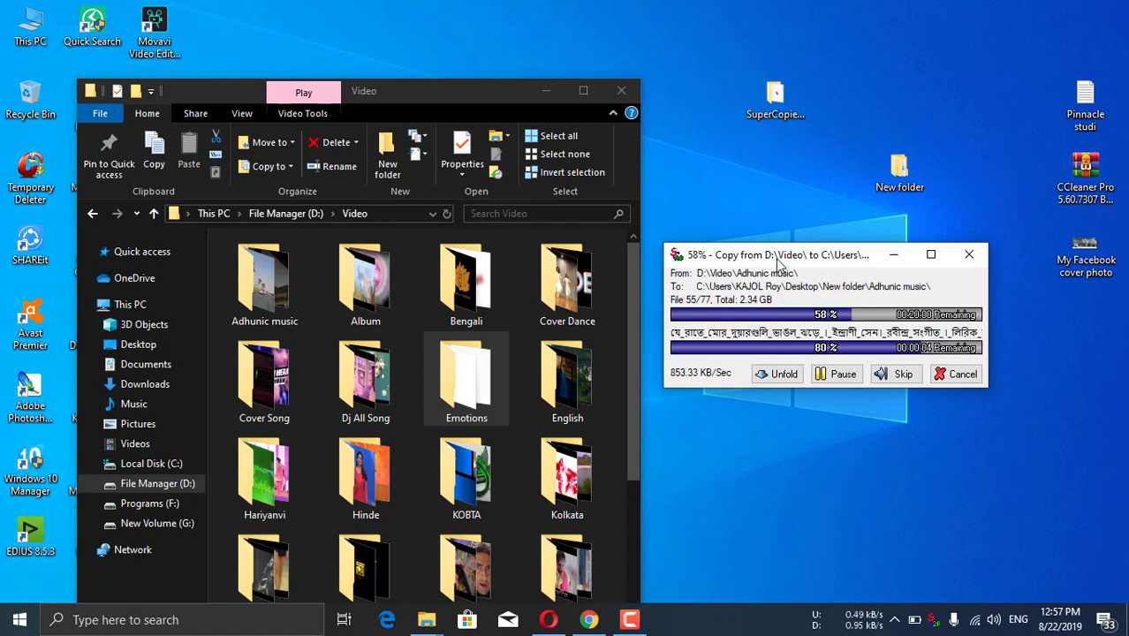
drag(786, 253, 810, 233)
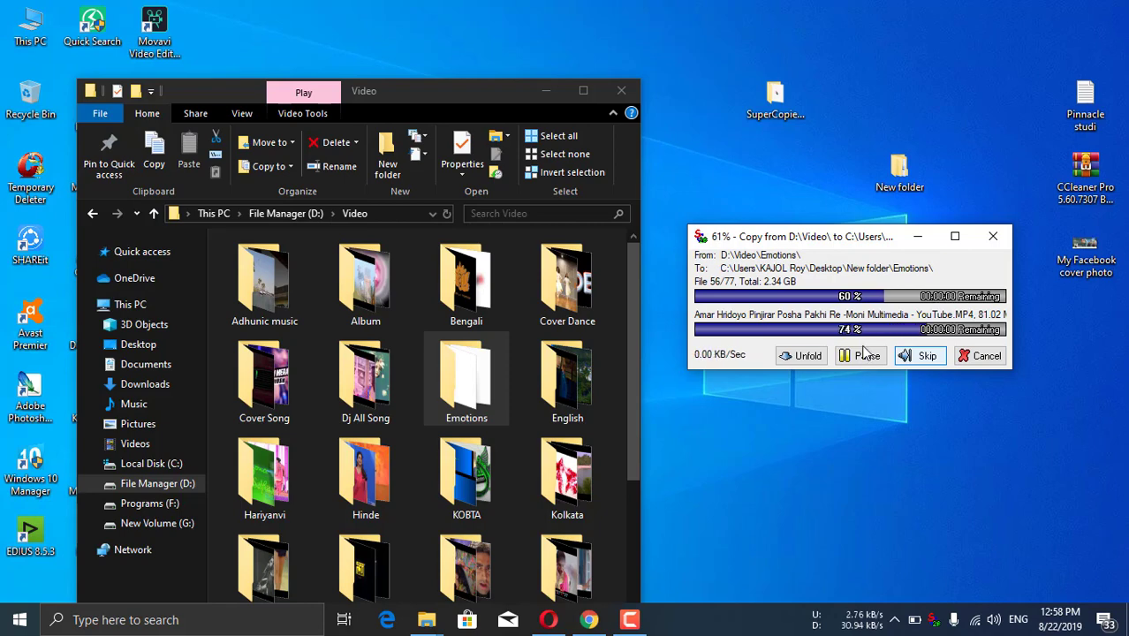
right_click(800, 3)
click(889, 45)
right_click(814, 8)
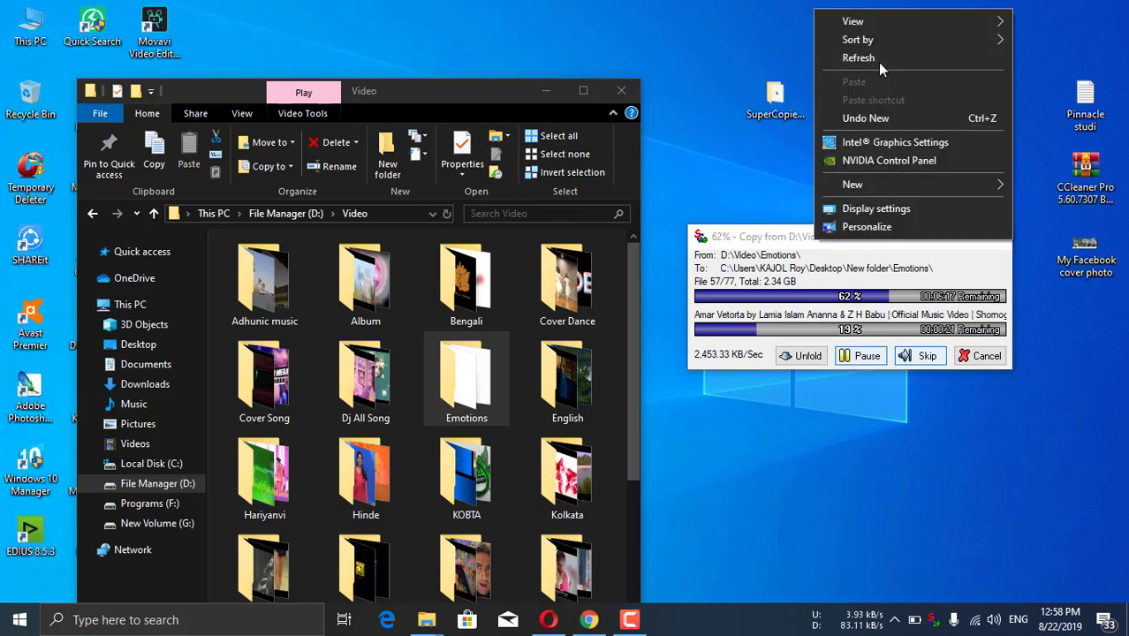
click(878, 62)
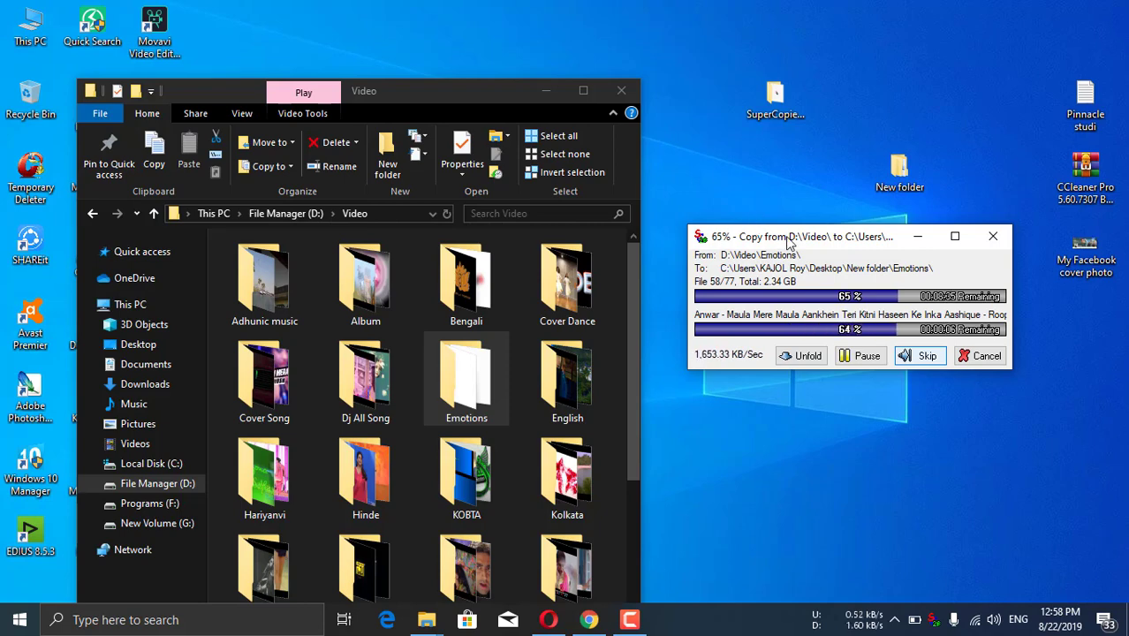
drag(786, 240, 770, 272)
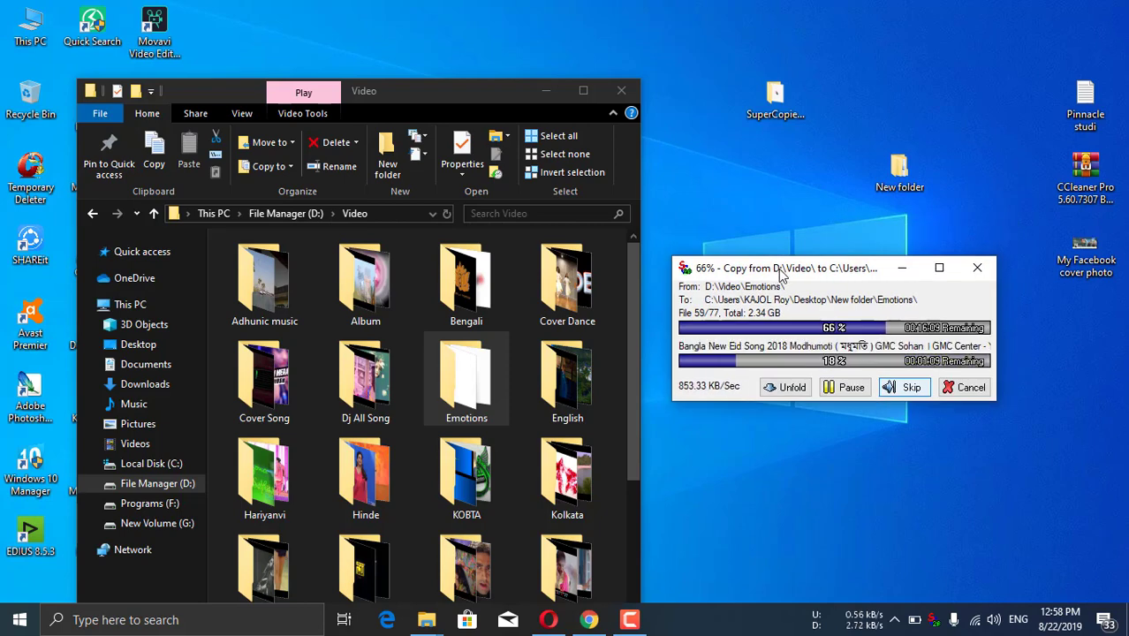